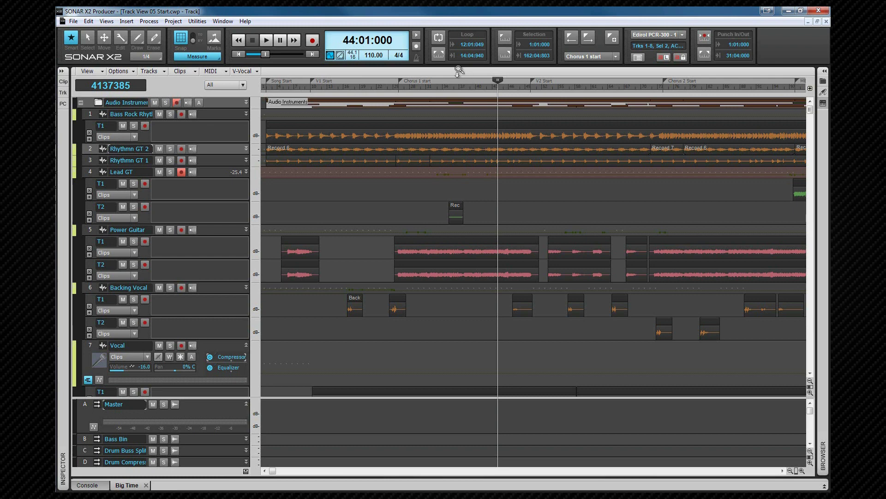
Select the small clip in the Lead GT track's T2 take lane
click(454, 205)
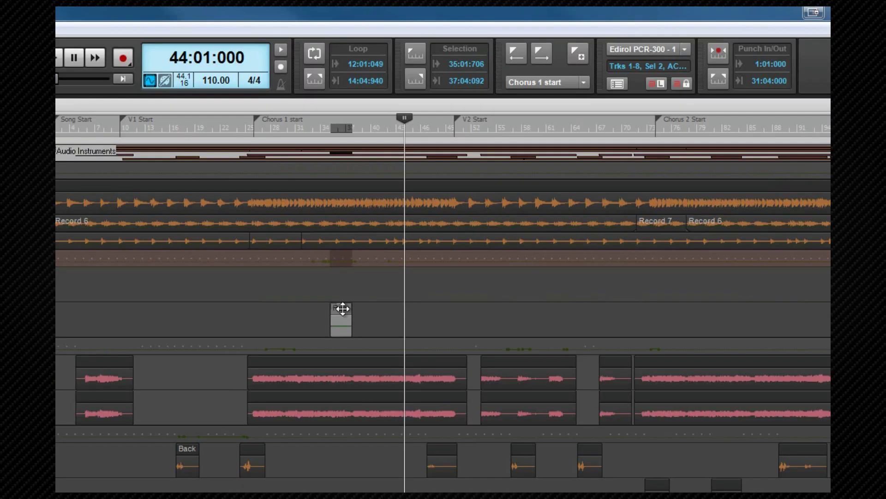
Try several guitar clips, ending on the Power Guitar T1 clip at V2 Start (now time 58:01:000)
click(395, 361)
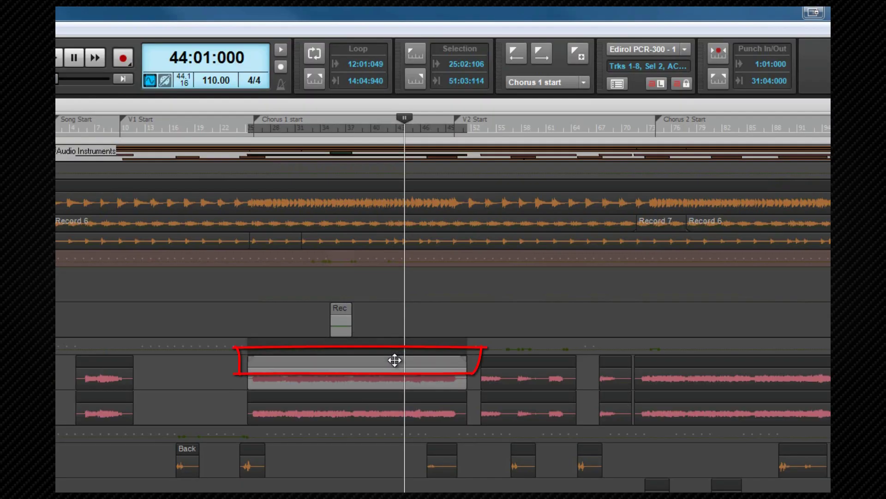
click(324, 235)
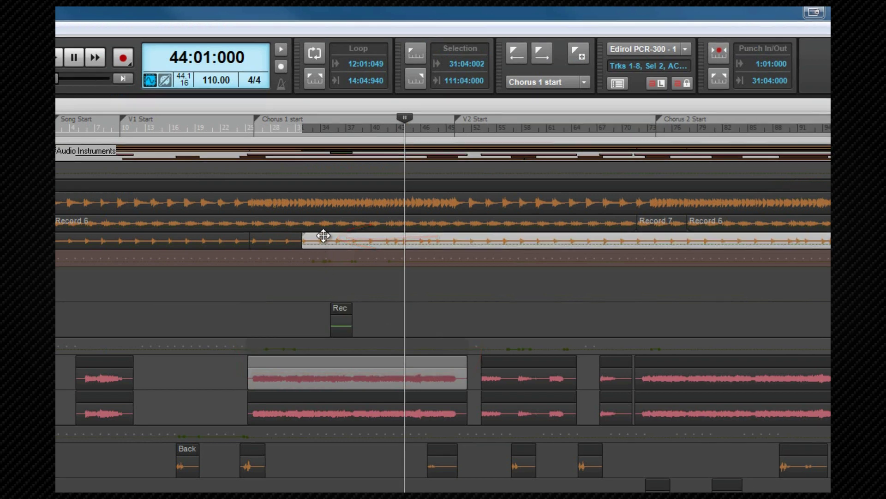
click(481, 245)
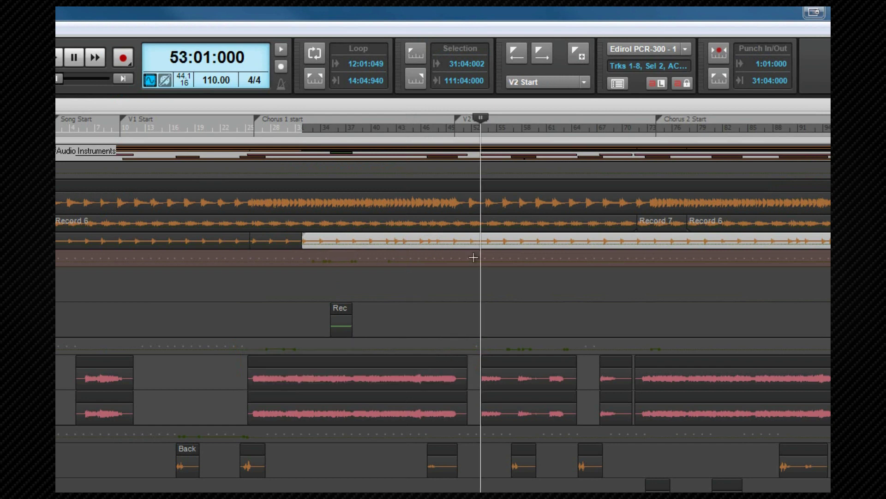
click(446, 378)
click(526, 386)
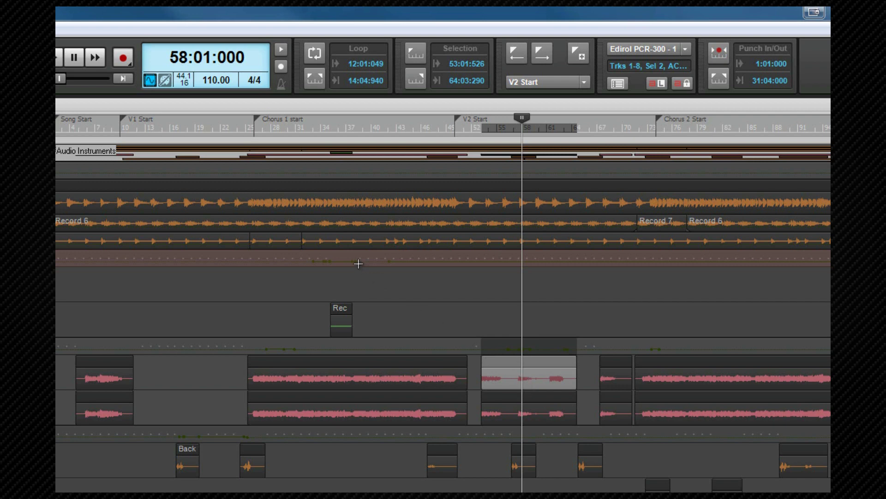
After trial ranges on Rhythmn GT 1 and Power Guitar, set the ruler selection to bars 20–40
drag(351, 242, 504, 243)
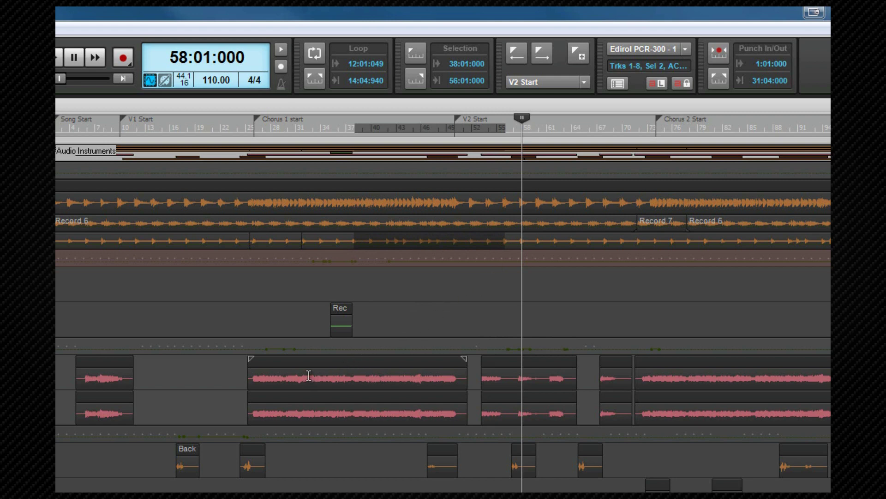
drag(309, 375, 448, 377)
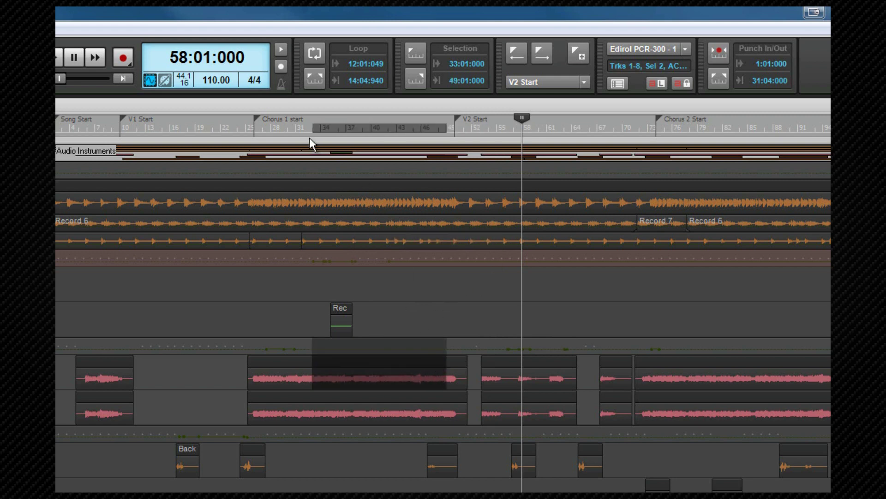
drag(206, 126, 287, 126)
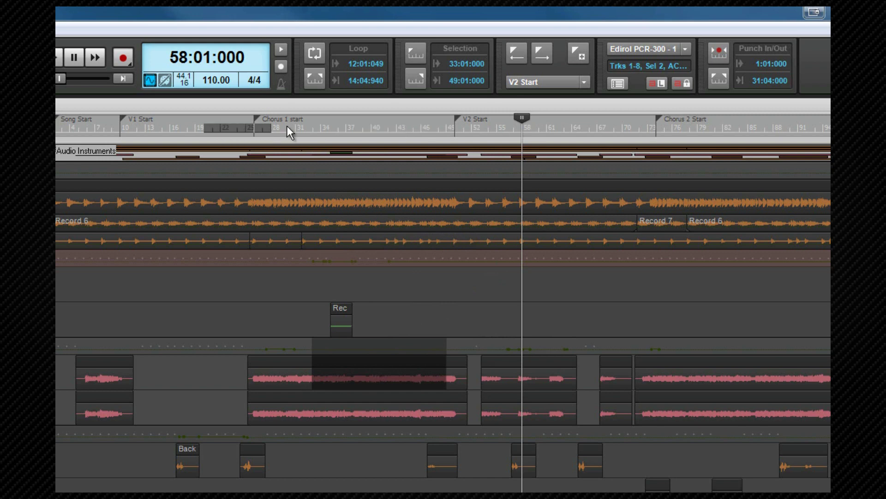
drag(370, 130, 370, 129)
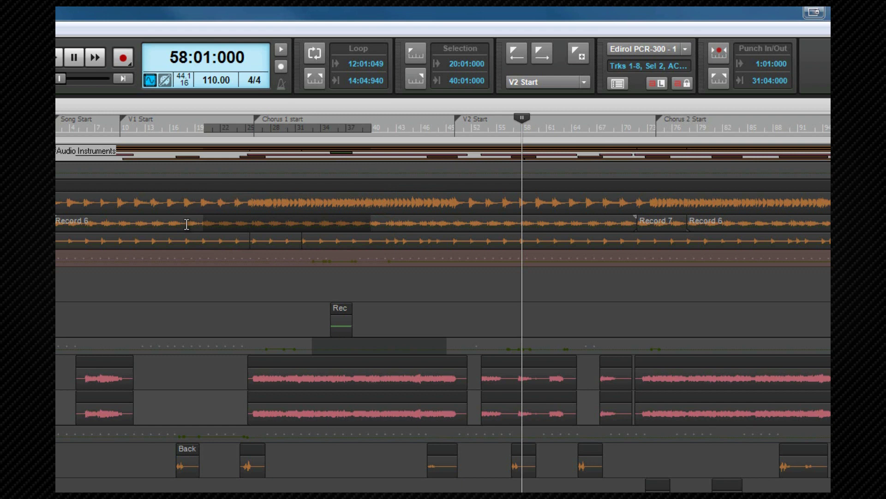
Sweep a Smart-tool range over tracks 2–5 from 18:01:000 to 76:01:000
drag(186, 224, 671, 416)
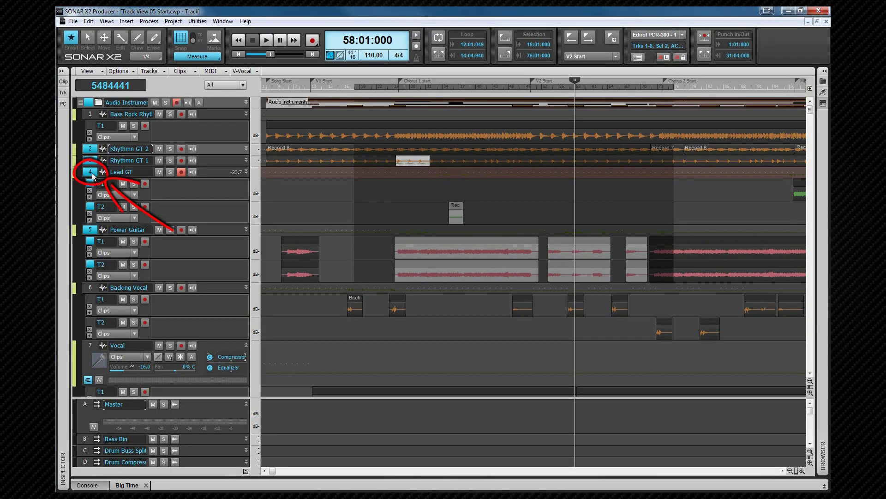
Extend the range to bar 62, swap Lead GT and Rhythmn GT 2 for both vocals, deselect Power Guitar T1
ctrl+click(91, 172)
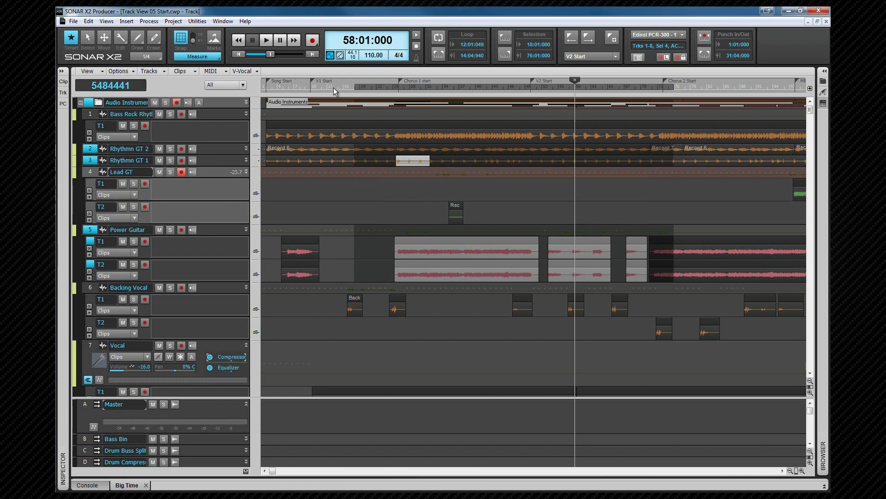
drag(449, 87, 597, 86)
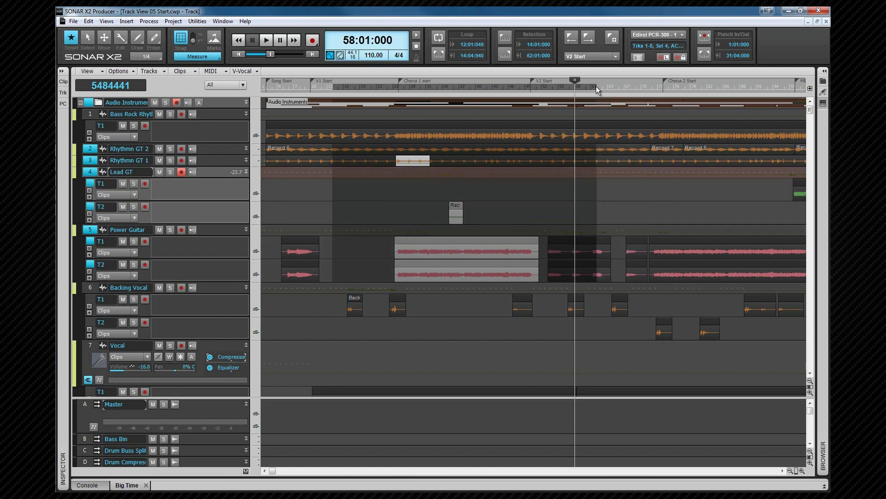
ctrl+click(90, 287)
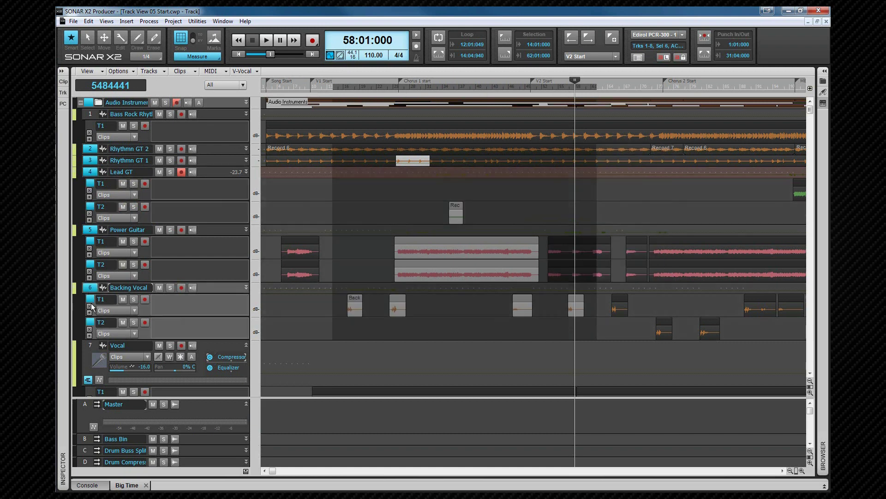
ctrl+click(90, 345)
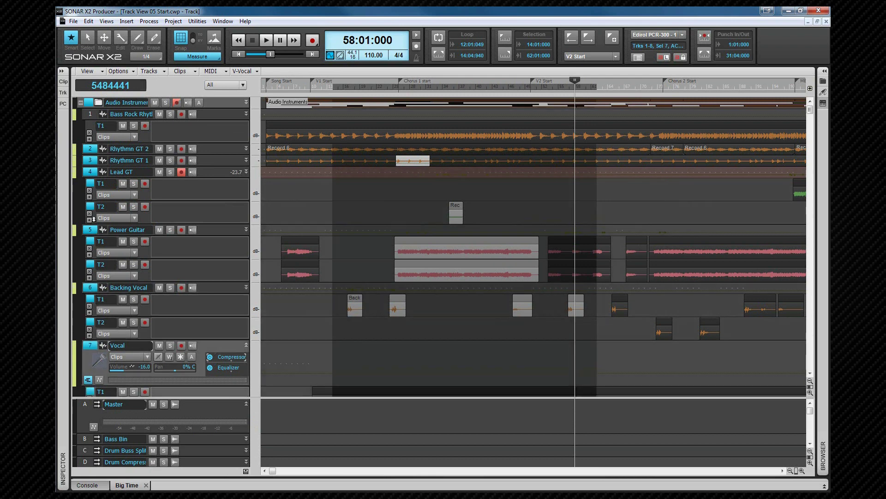
ctrl+click(90, 171)
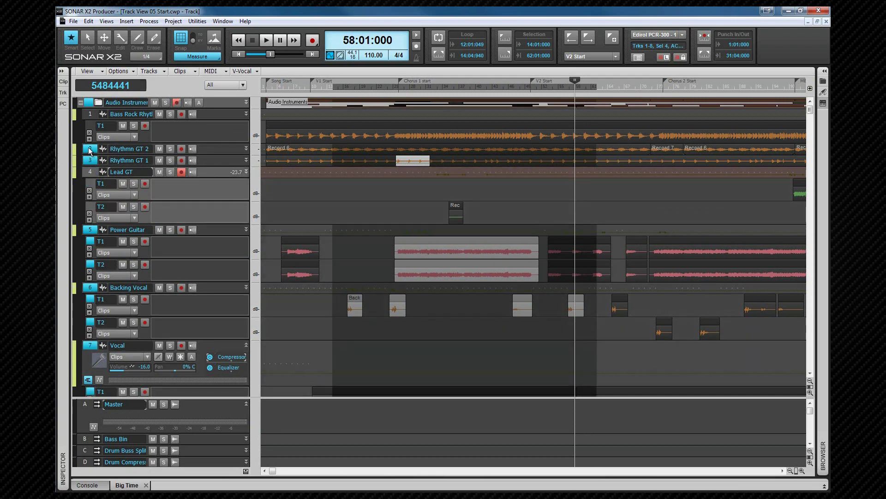
ctrl+click(88, 148)
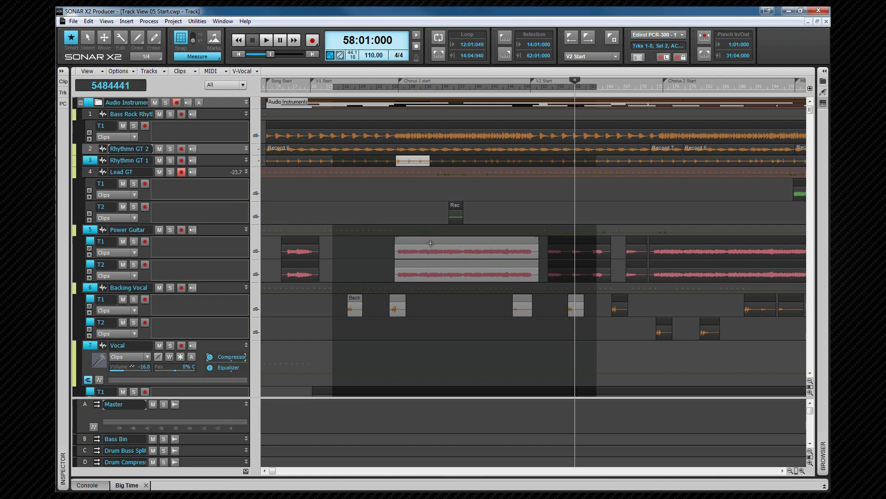
ctrl+click(433, 240)
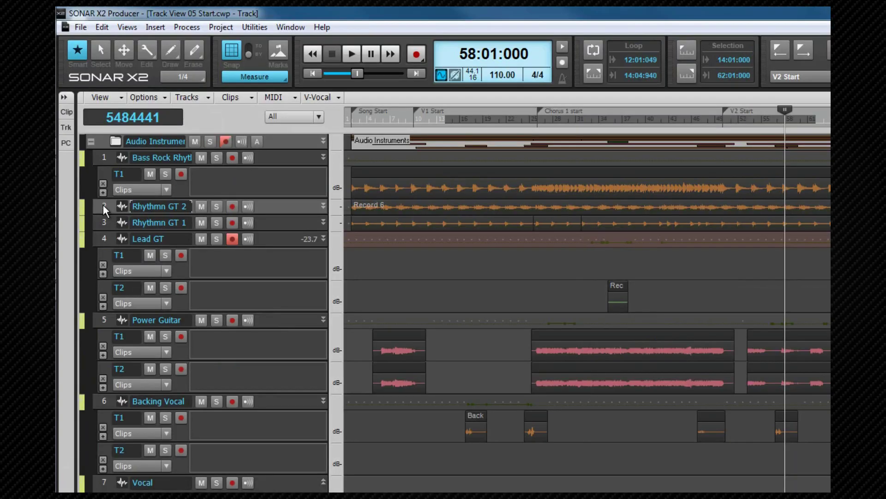
Clear all selections with Ctrl+Shift+A, then toggle the Rhythmn GT 1 and Rhythmn GT 2 tracks
click(90, 148)
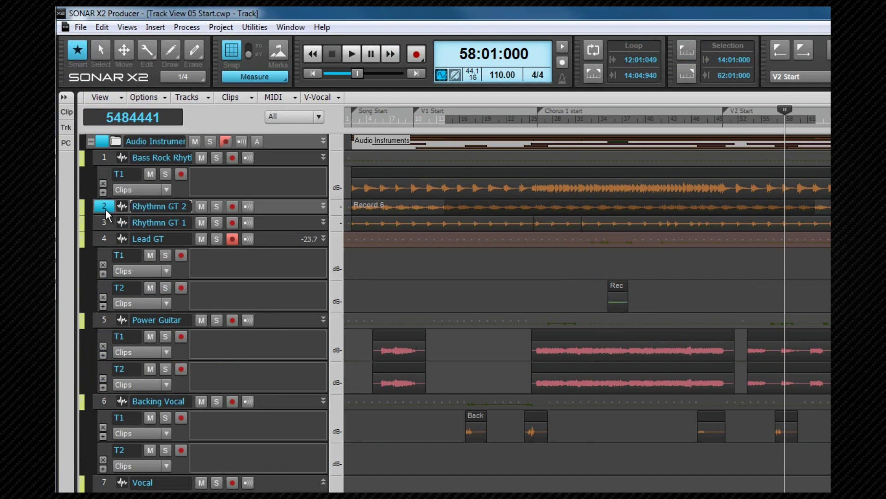
key(ctrl+shift+a)
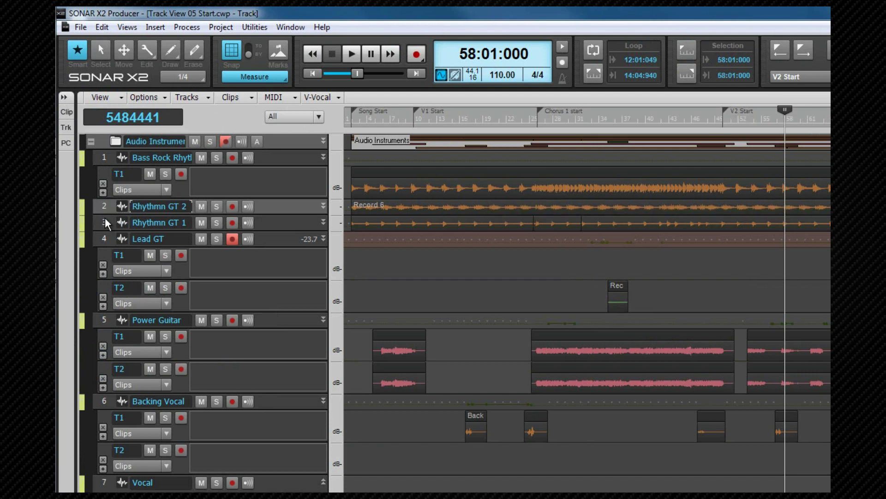
click(105, 219)
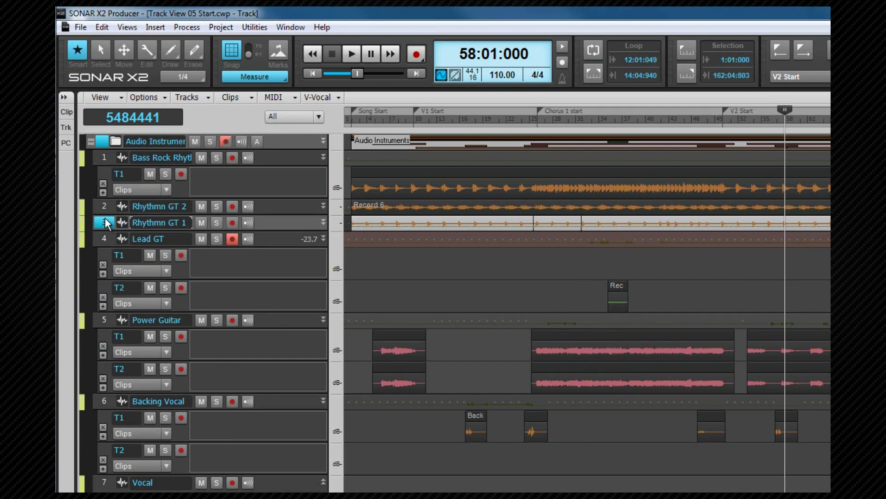
click(105, 205)
ctrl+click(104, 206)
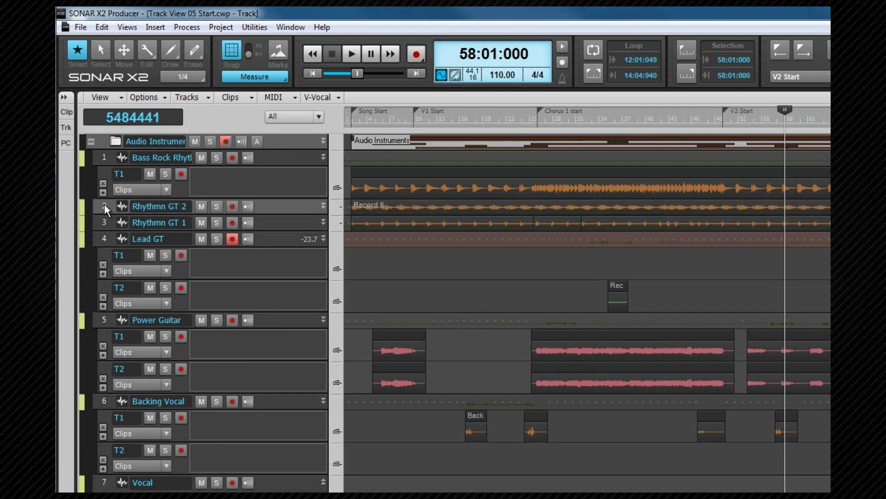
ctrl+click(104, 206)
Select every track with Ctrl+A, toggling Lead GT and Backing Vocal off and back on
key(ctrl+a)
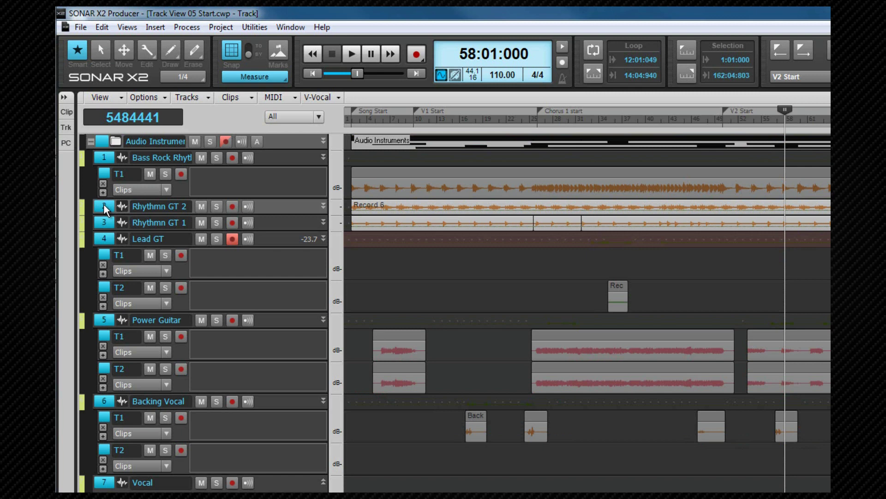
ctrl+click(104, 236)
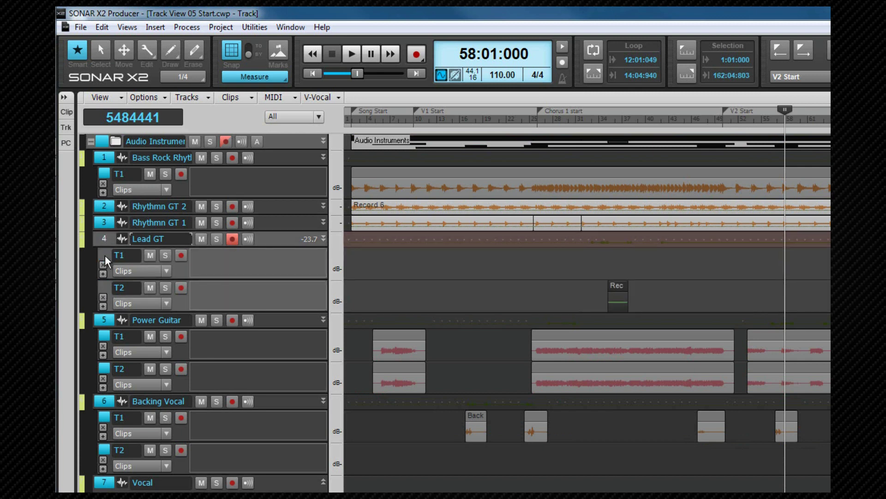
ctrl+click(104, 403)
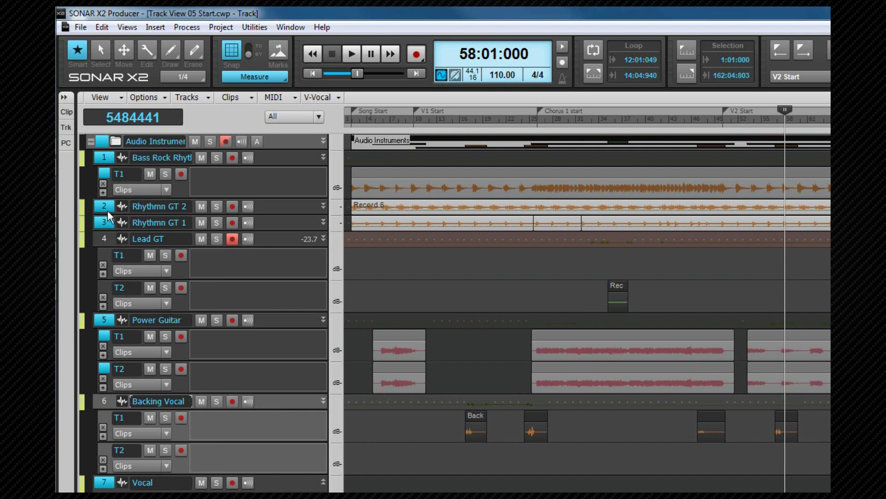
ctrl+click(104, 402)
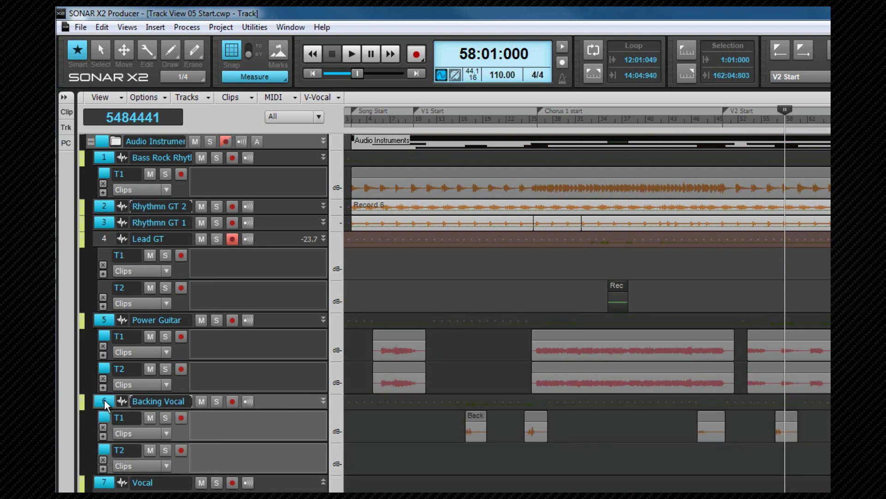
click(450, 310)
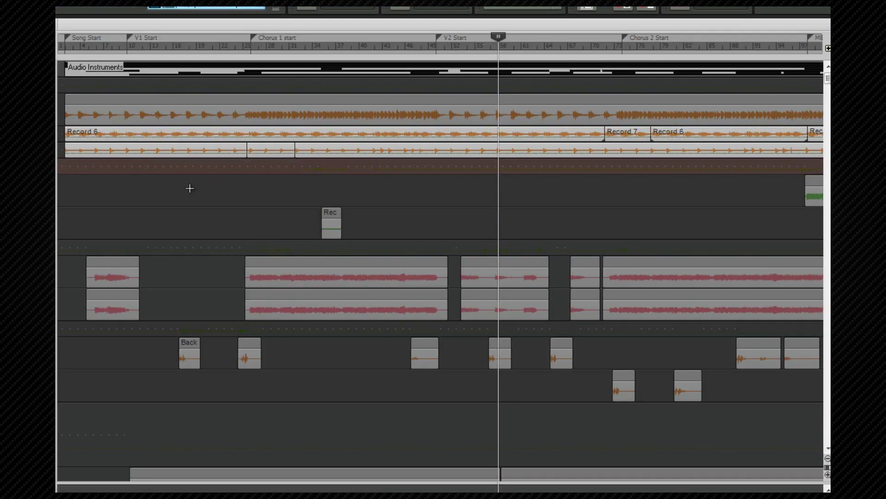
Box-select clips around Chorus 1 and the upper Power Guitar clips from bar 52
drag(190, 188, 374, 281)
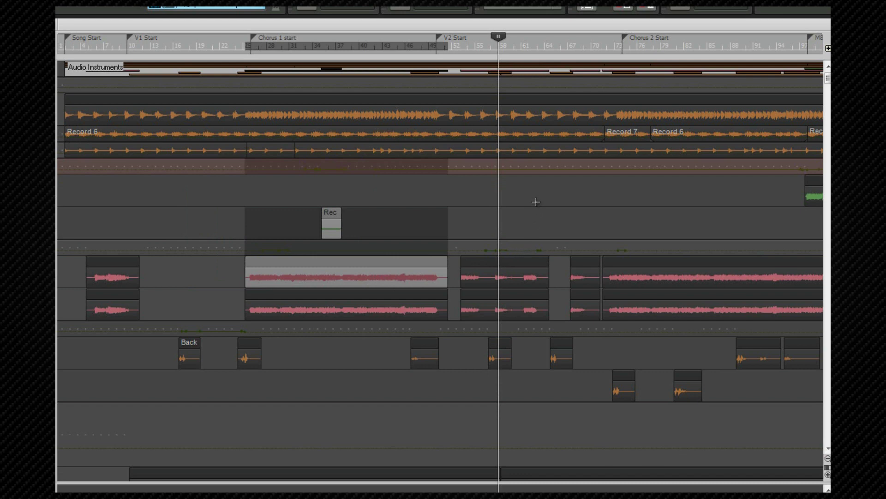
drag(535, 201, 614, 268)
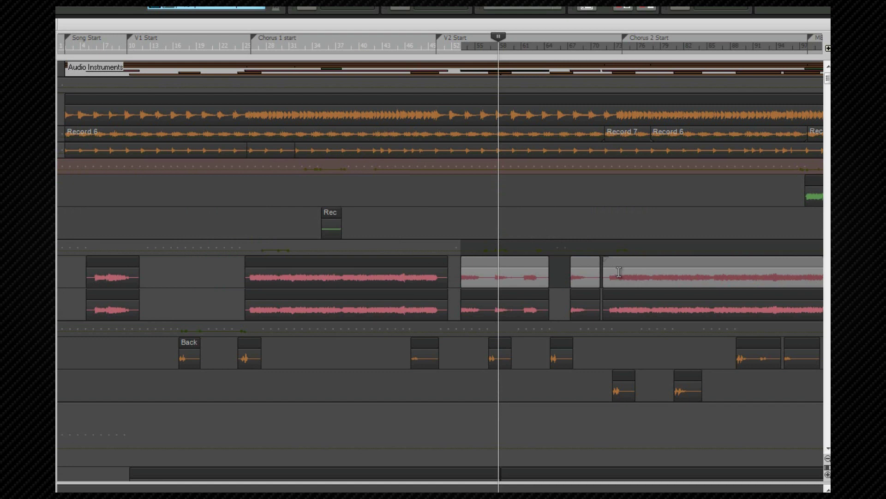
drag(351, 326, 225, 194)
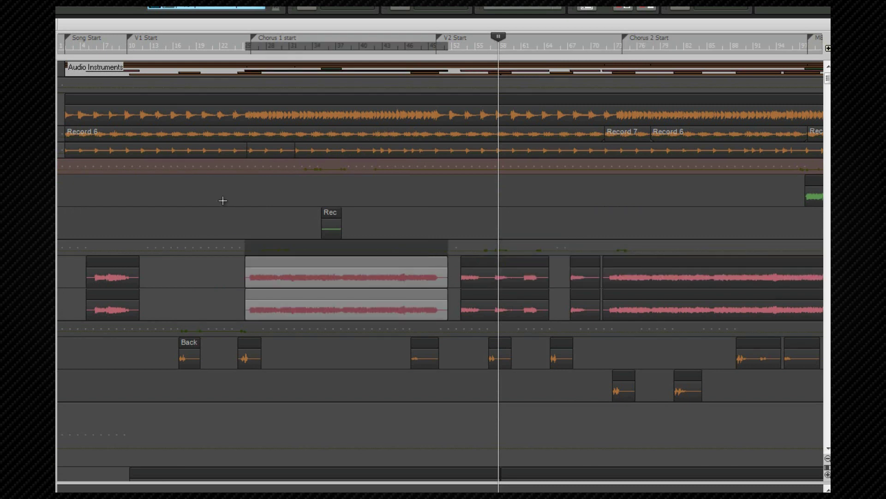
Deselect the clips, put the now time at bar 34, and select Chorus 1 start to V2 Start
click(222, 196)
click(313, 44)
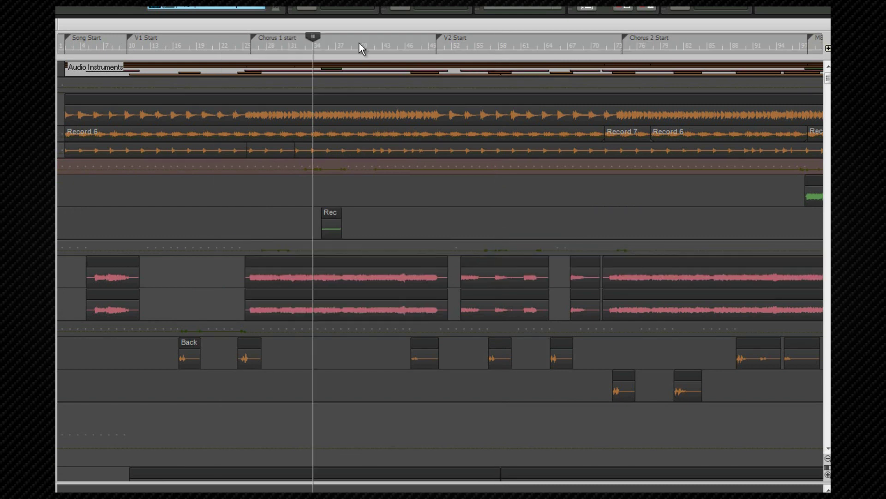
click(332, 25)
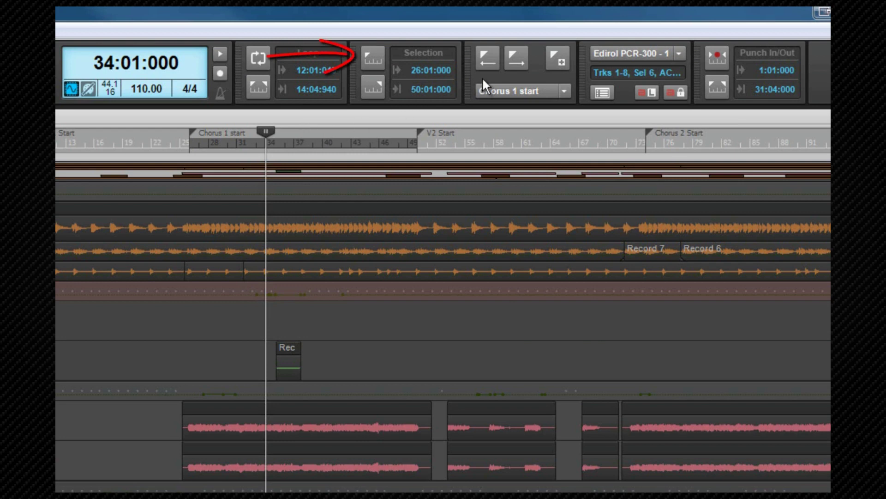
Use Set From/Thru = Now to select bars 34–58, then drag a new range from bar 66 to 78
click(378, 63)
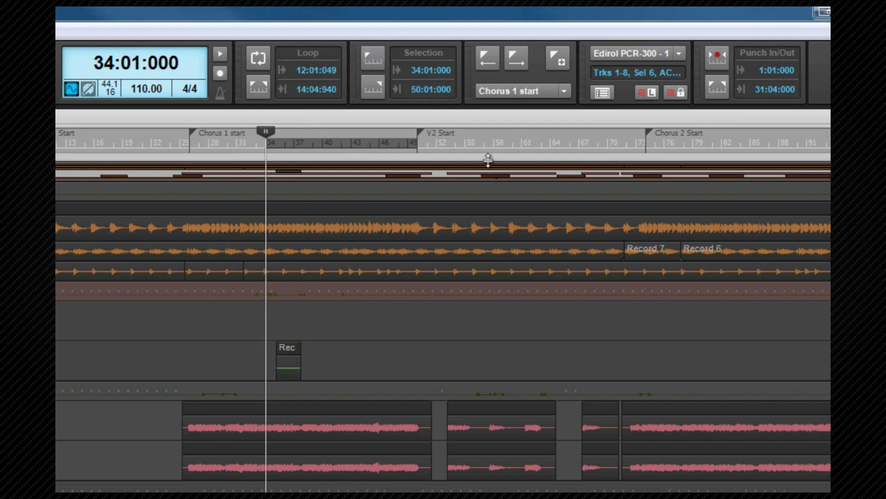
click(497, 140)
click(373, 85)
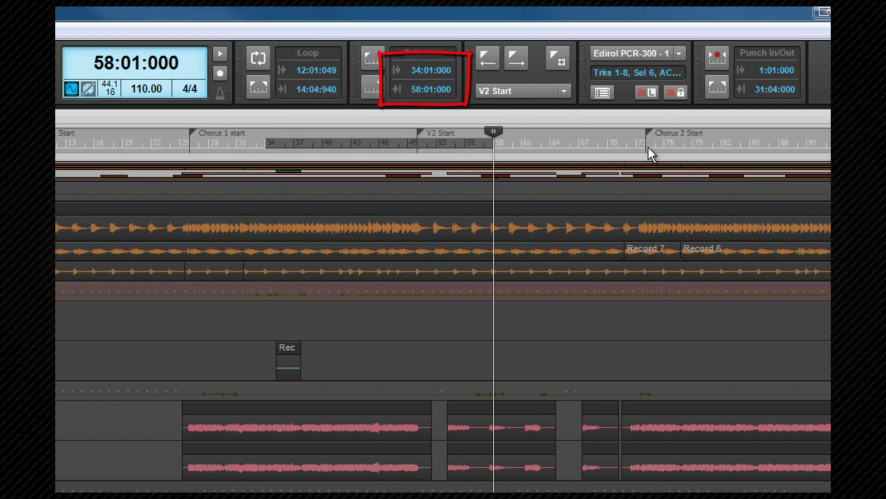
drag(684, 144, 637, 146)
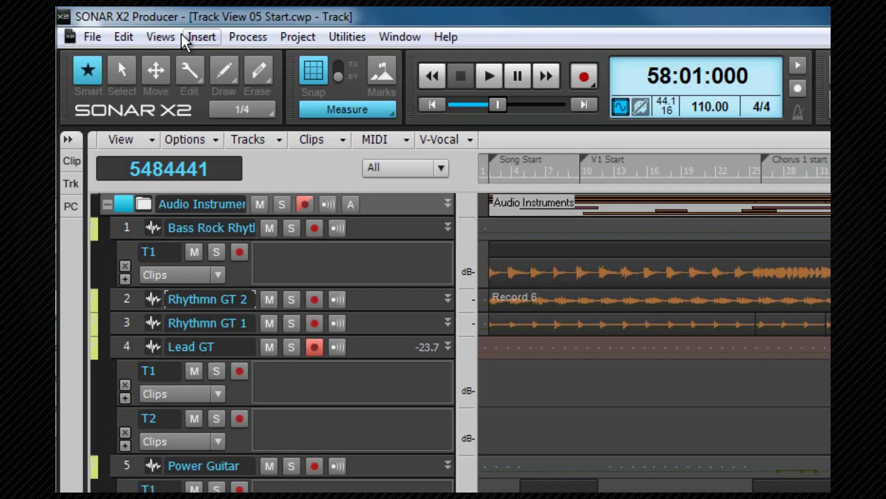
Show the Select submenu of the Edit menu
click(125, 37)
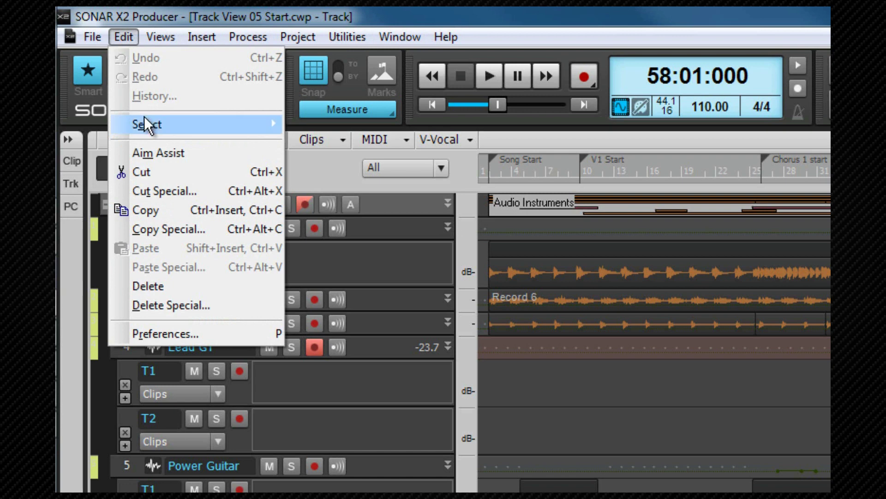
mouse_move(144, 117)
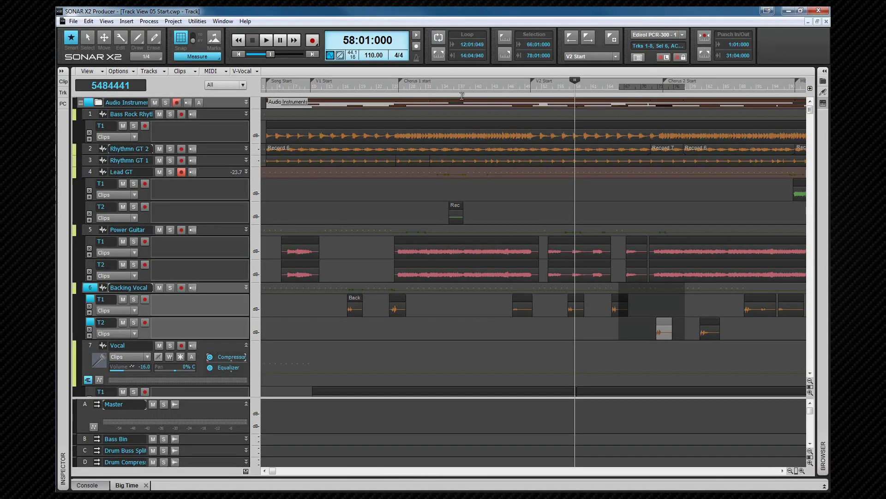
Loop-play the first Power Guitar T1 clip, stop at V2 Start, and clear the selection
click(301, 240)
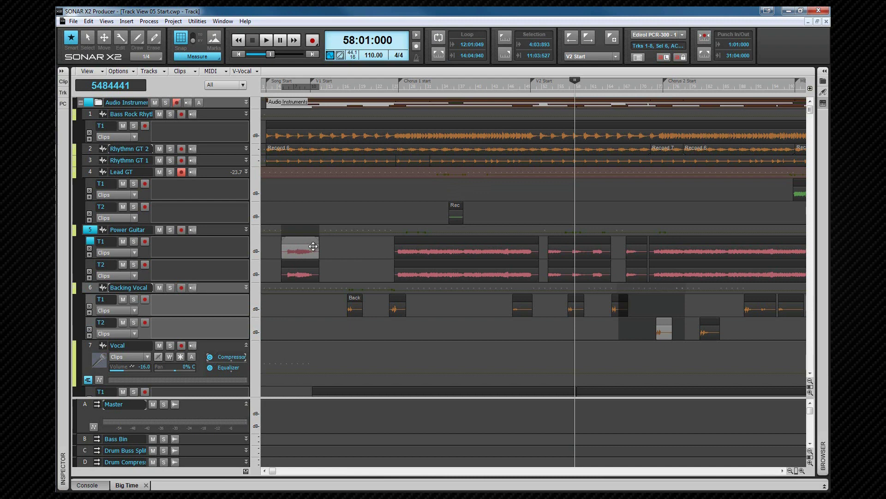
key(ctrl+shift+l)
key(space)
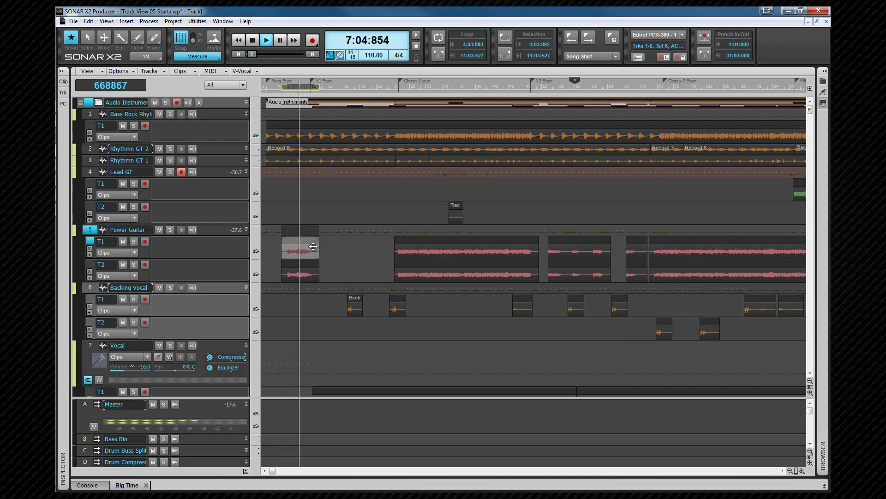
key(ctrl+shift+Page_Down)
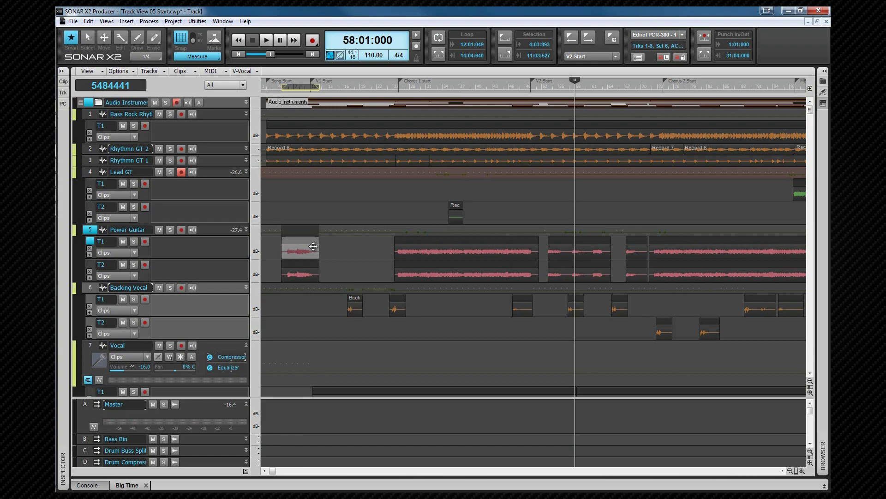
key(ctrl+shift+a)
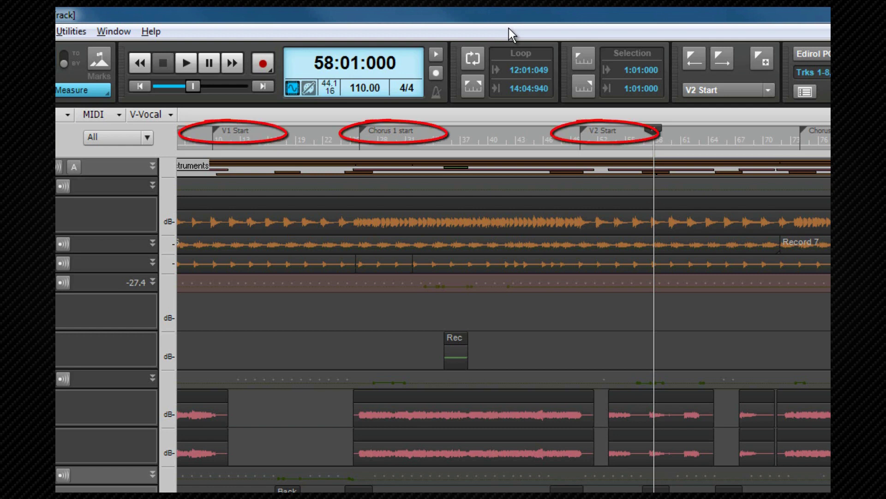
Insert a marker named 'Test' at bar 42 (42:01:000)
right_click(522, 140)
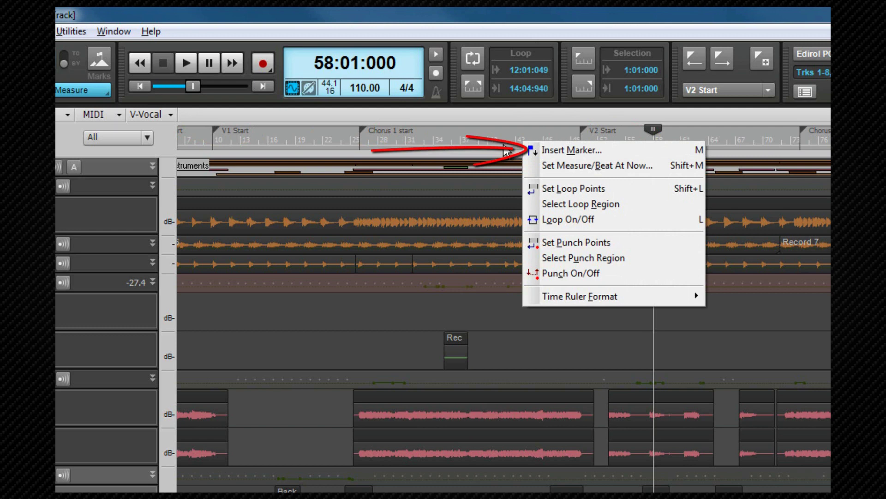
click(504, 144)
key(F11)
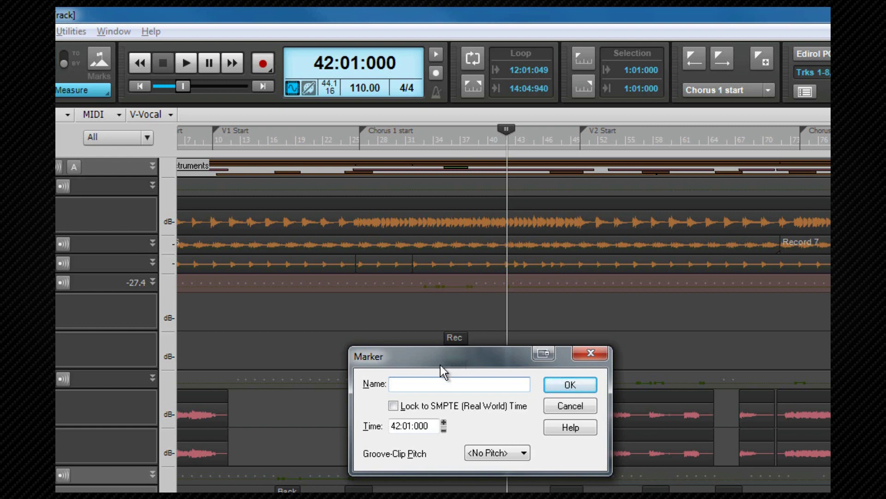
text(Test)
key(Return)
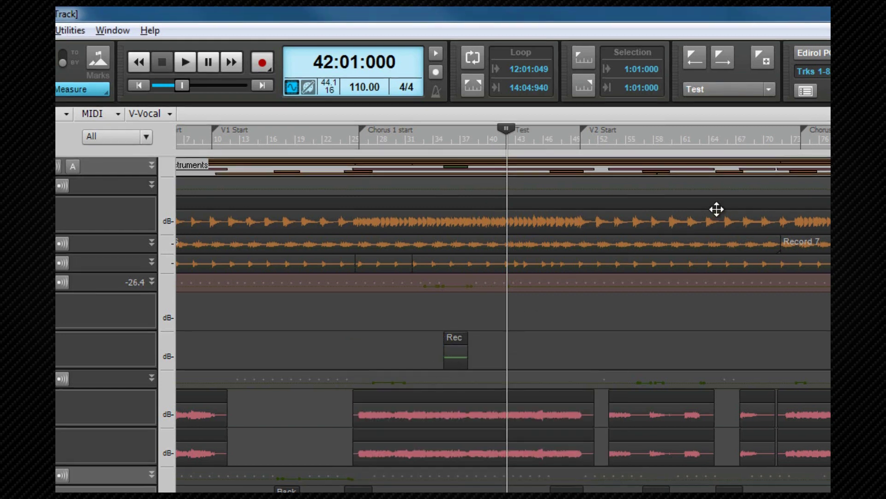
Drag the V2 Start marker from bar 50 to bar 52, leaving its properties unchanged
double_click(582, 130)
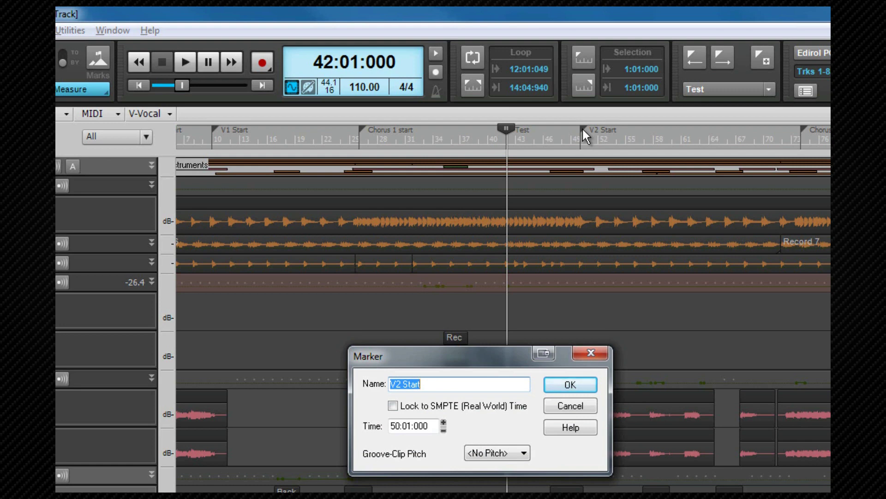
click(583, 406)
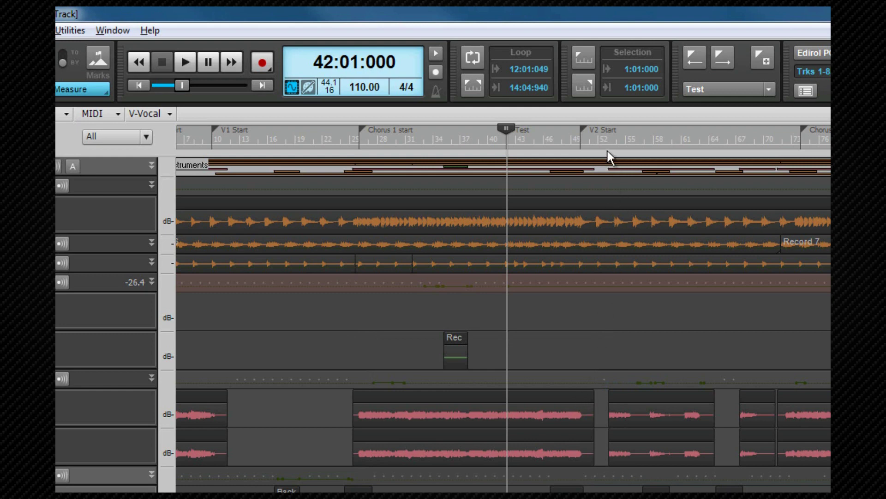
drag(585, 129, 598, 127)
scroll(365, 128, up, 2)
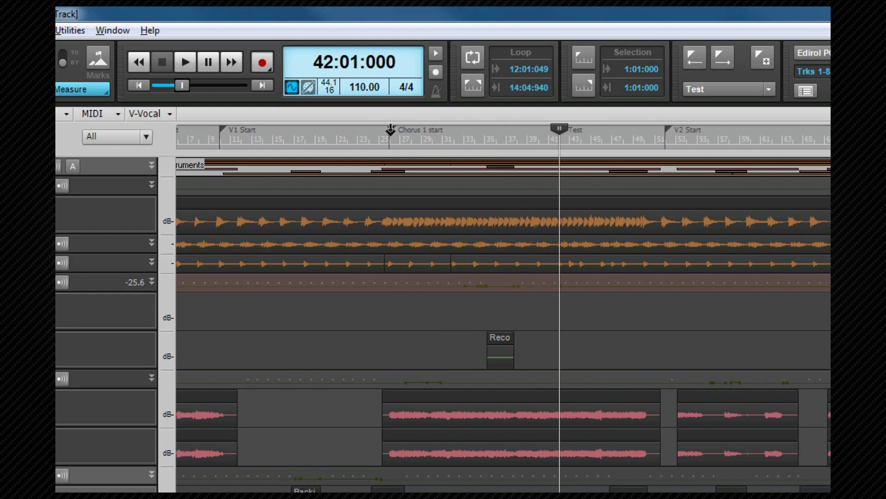
Drag the Chorus 1 start marker off the ruler to delete it, then jump between markers
drag(391, 129, 364, 133)
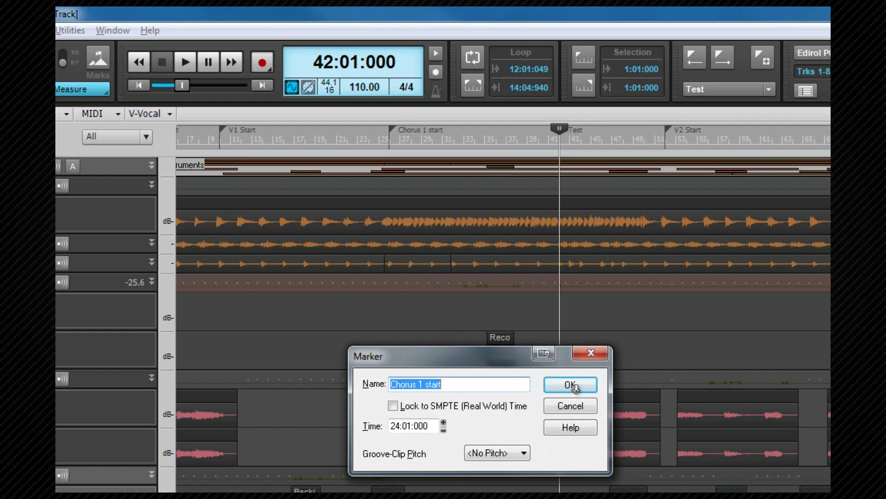
click(570, 406)
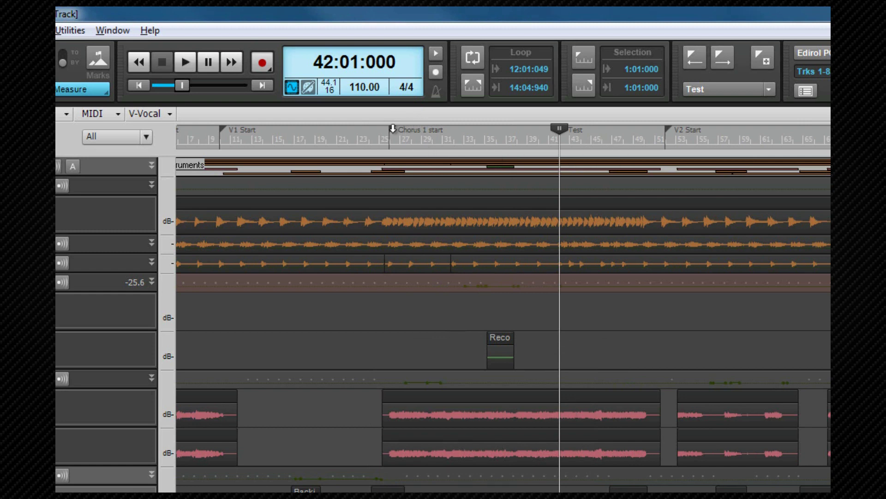
drag(393, 128, 396, 121)
key(ctrl+shift+Page_Down)
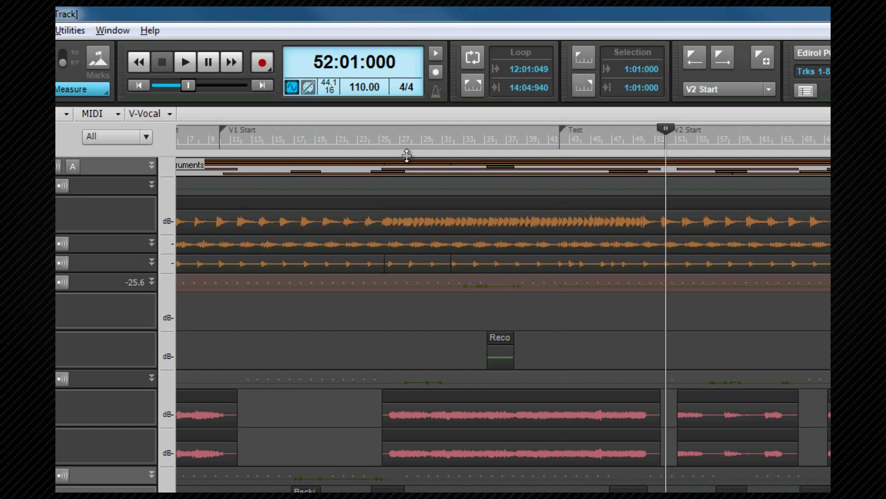
key(ctrl+shift+Page_Up)
key(ctrl+shift+Page_Up)
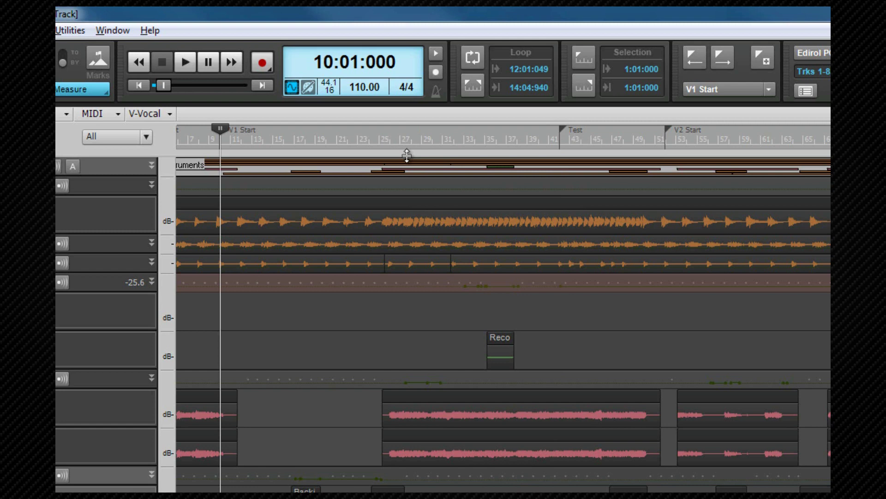
Set the V2 Start marker's groove-clip pitch to A#
double_click(666, 125)
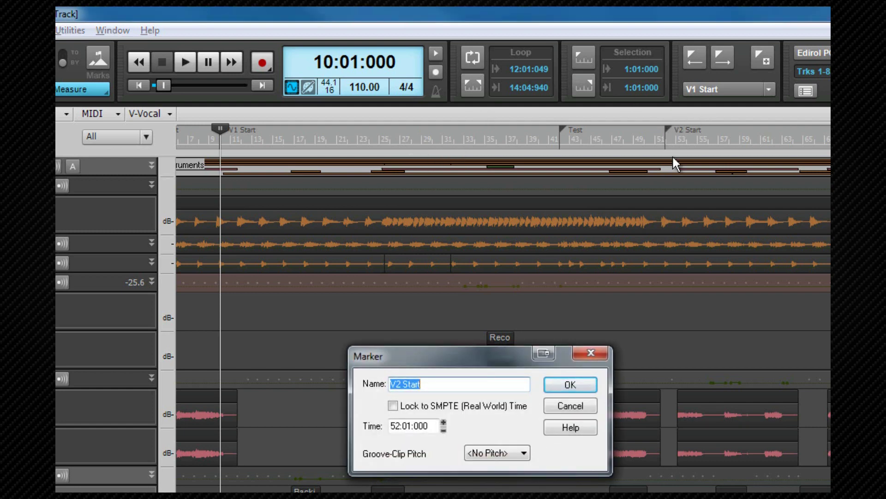
click(525, 454)
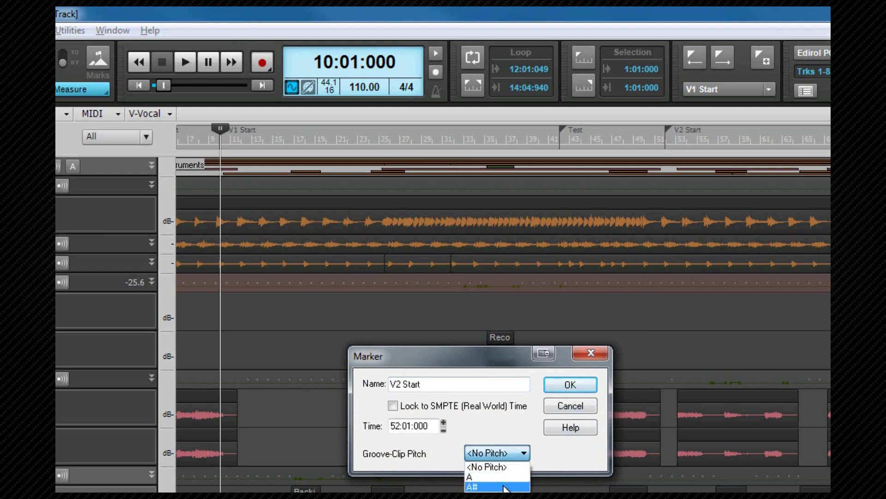
click(506, 487)
click(567, 386)
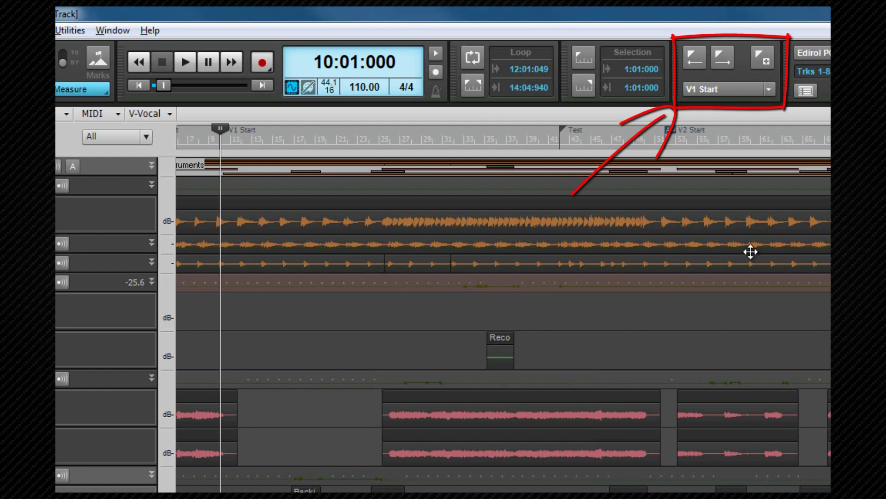
Step between the V1 Start and Test markers, ending at Test, and view the marker list
click(724, 58)
click(695, 57)
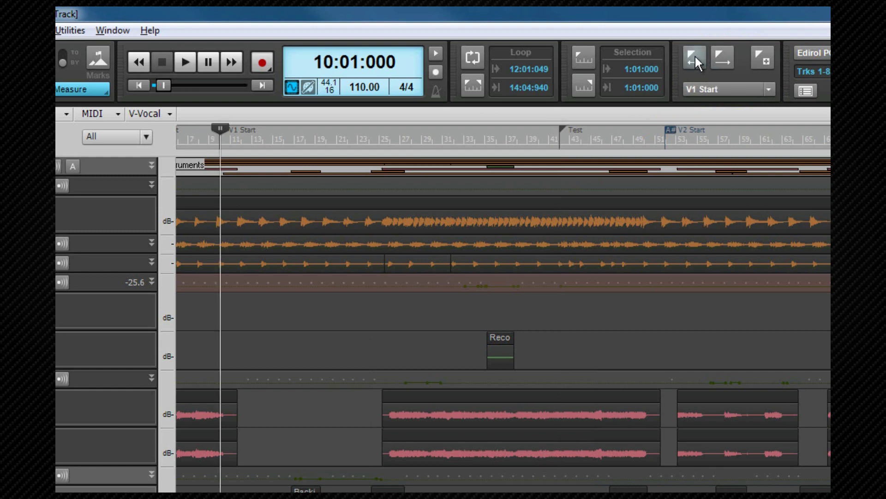
click(724, 58)
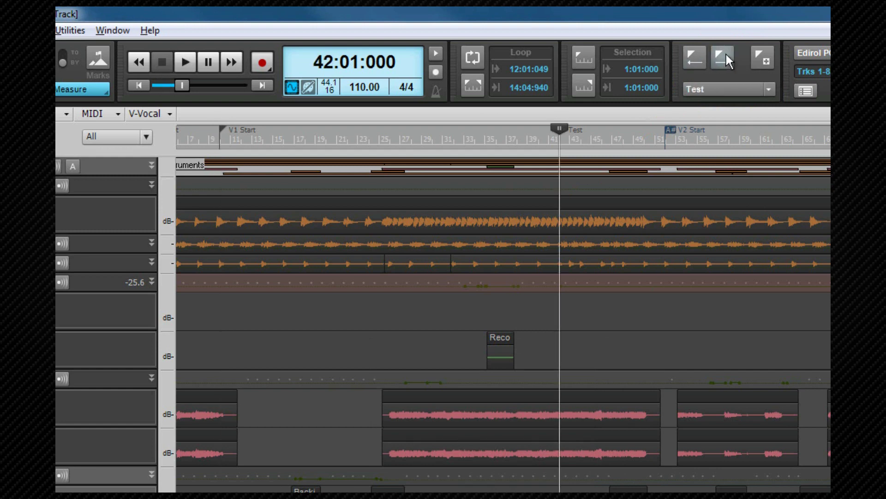
click(761, 54)
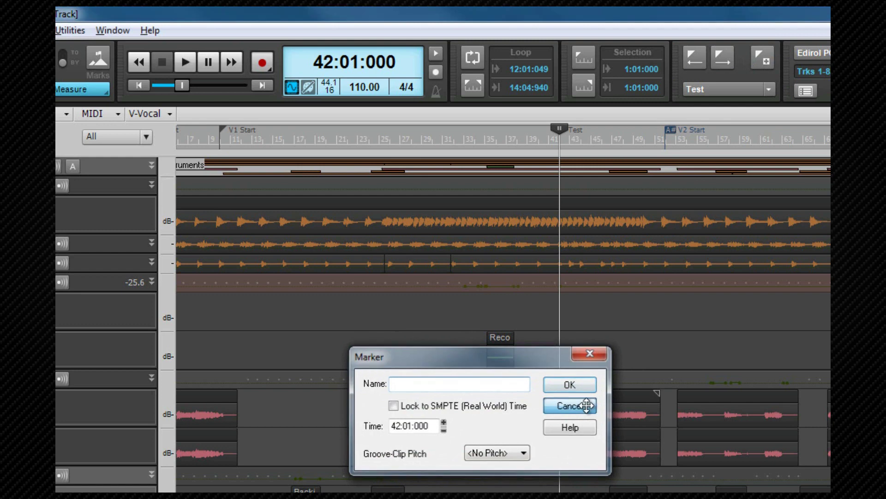
click(591, 406)
click(770, 90)
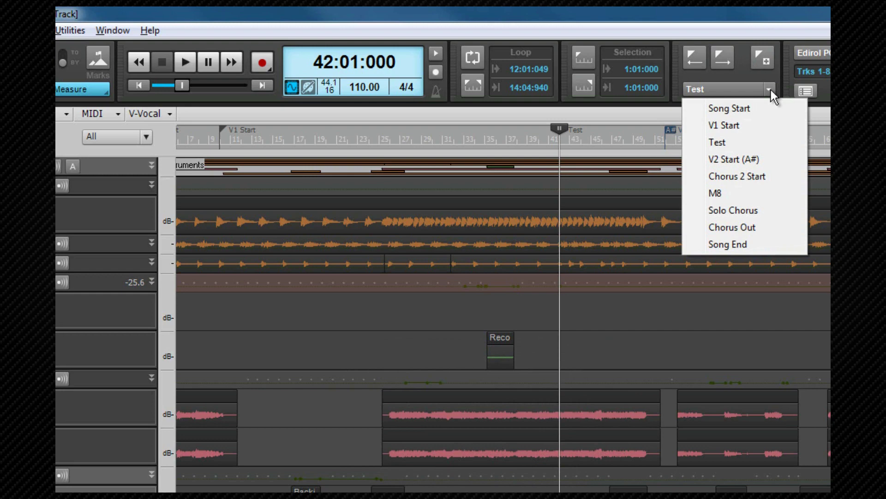
click(375, 24)
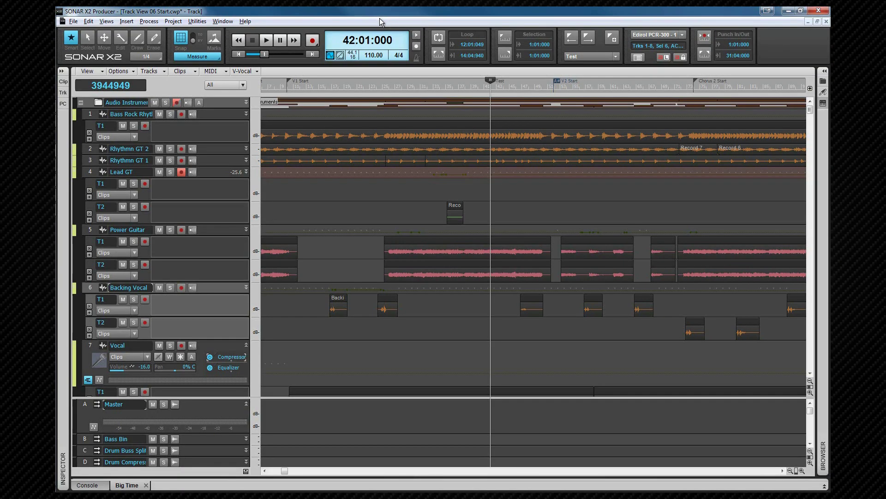
Open the Markers view from the Views menu
click(110, 23)
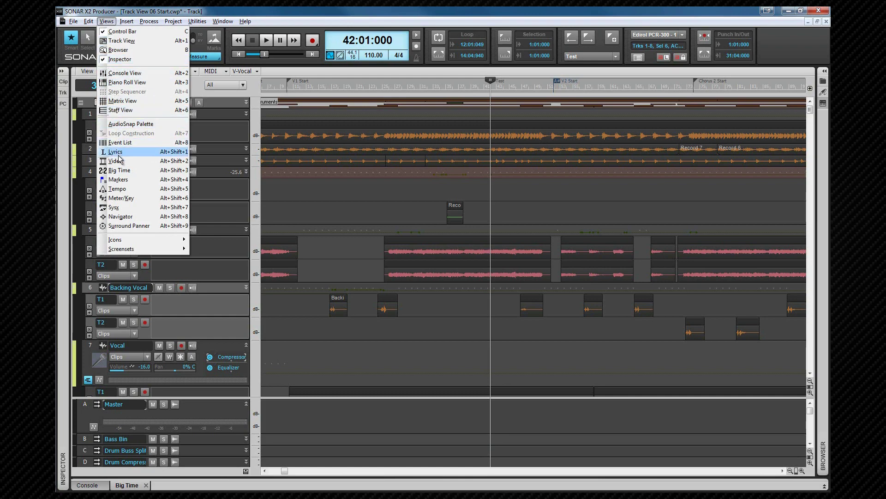
click(121, 179)
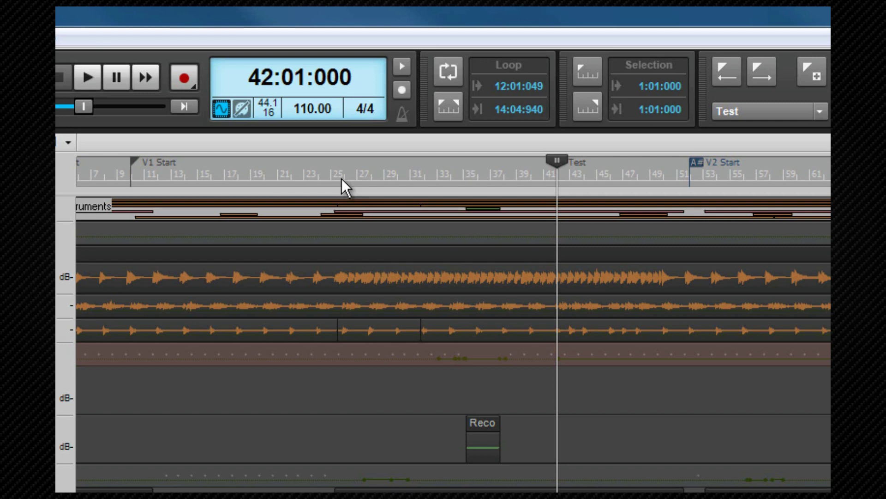
Set loop points from bar 28 to about 33:01:572 and play the loop back briefly
right_click(470, 172)
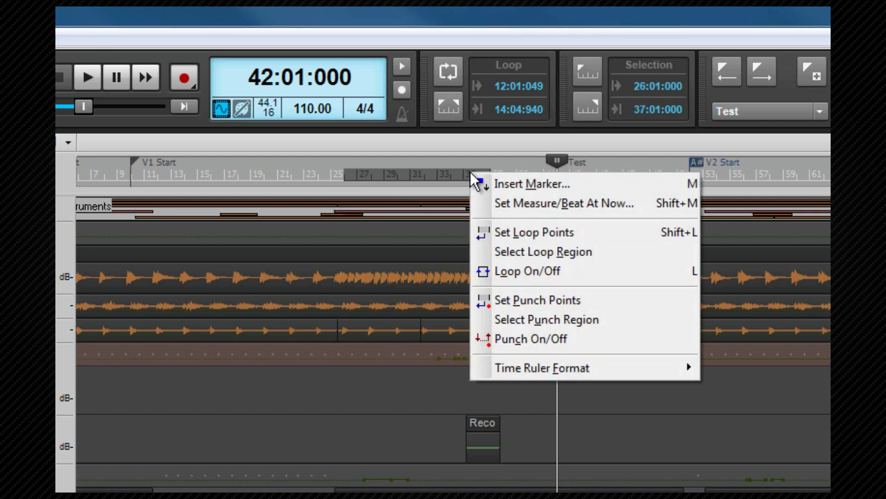
click(536, 232)
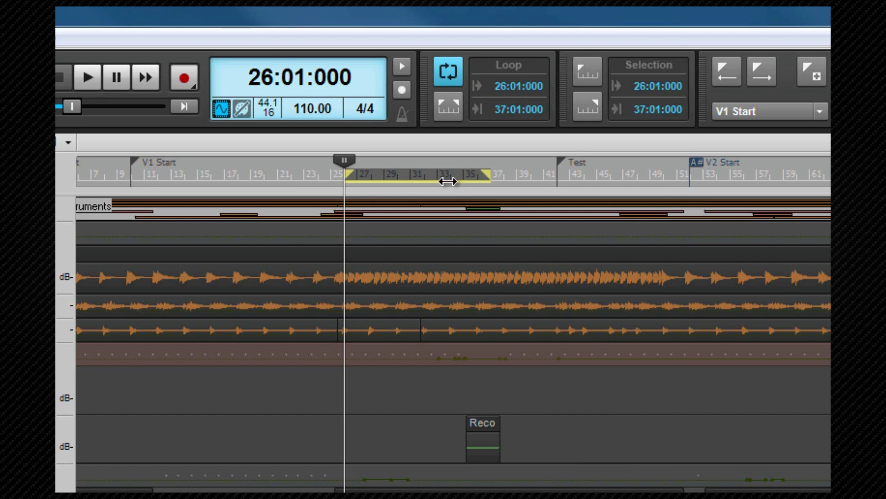
drag(447, 181, 395, 180)
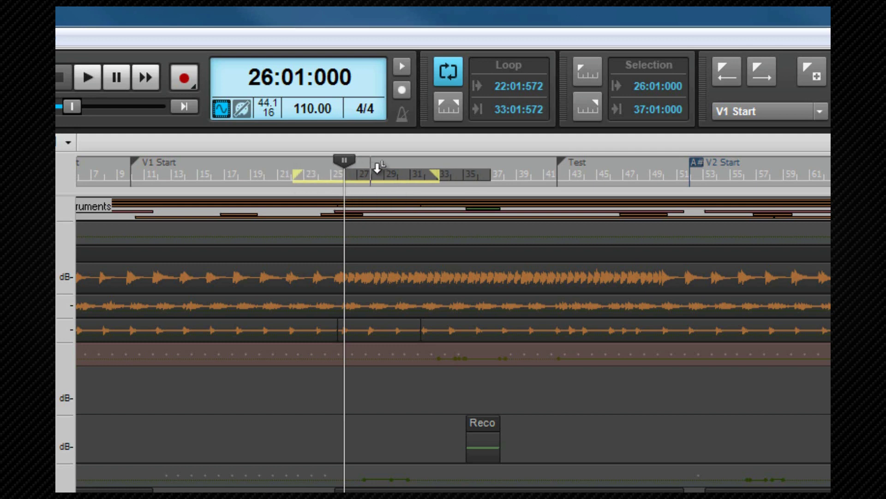
click(377, 168)
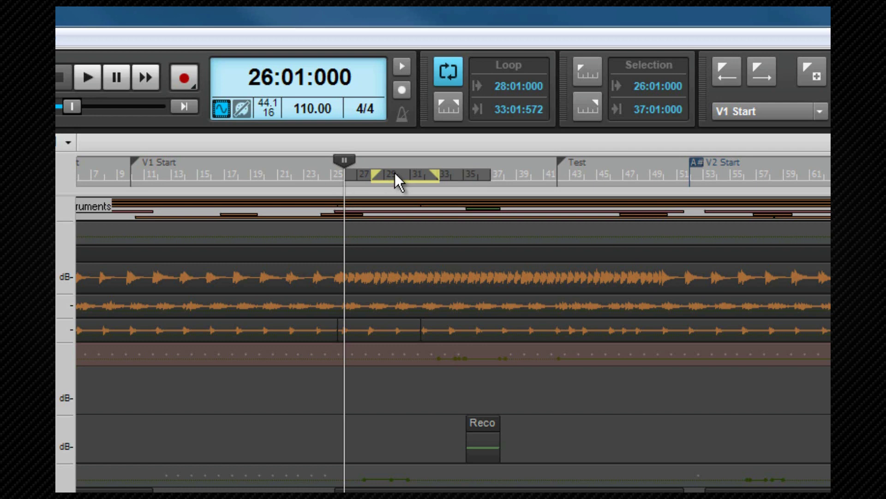
key(space)
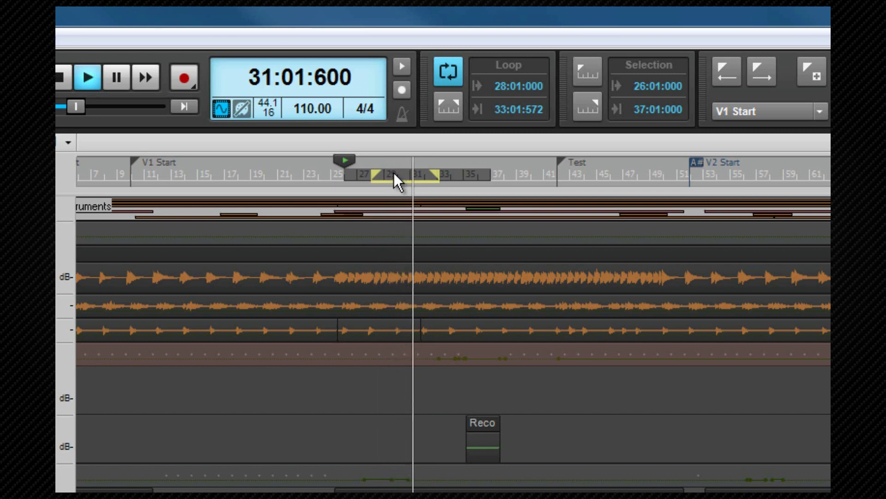
key(space)
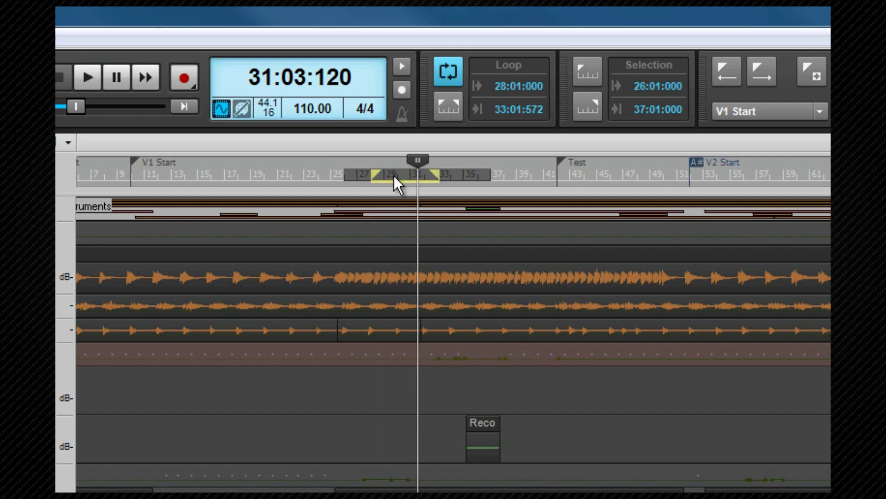
Toggle looping off and on, leaving the bar 28–33 loop enabled
right_click(397, 180)
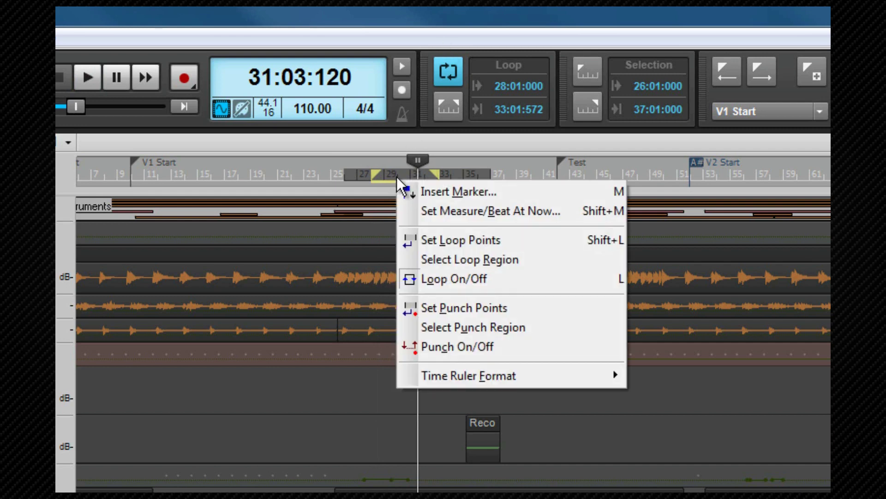
click(466, 279)
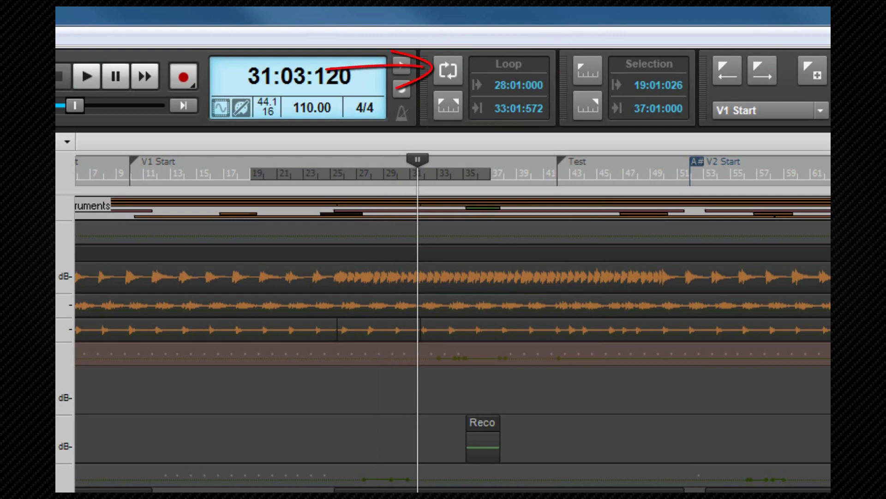
click(448, 71)
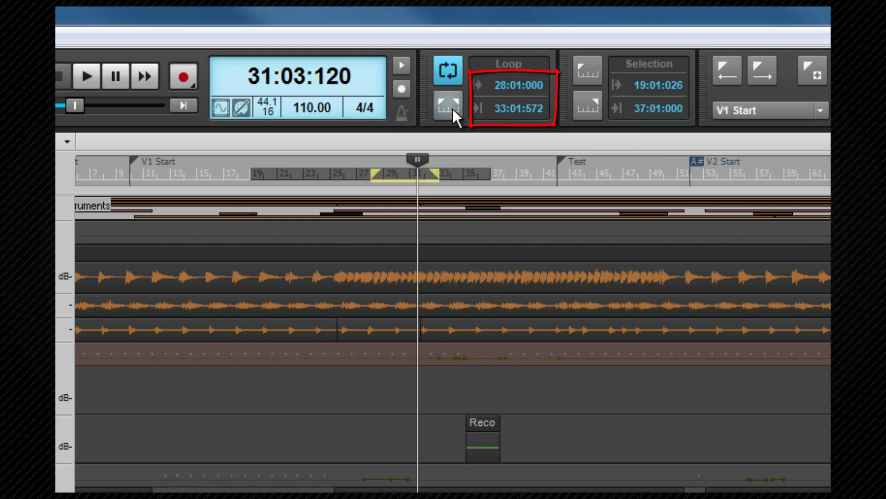
click(454, 70)
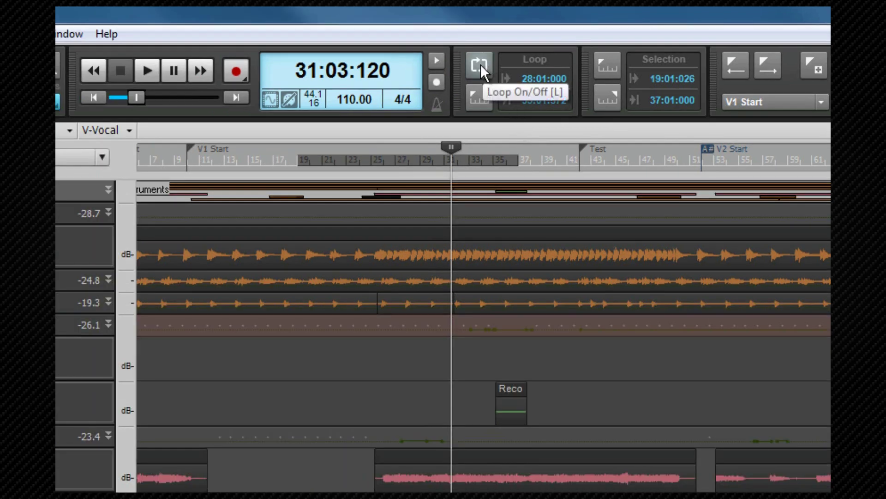
click(481, 66)
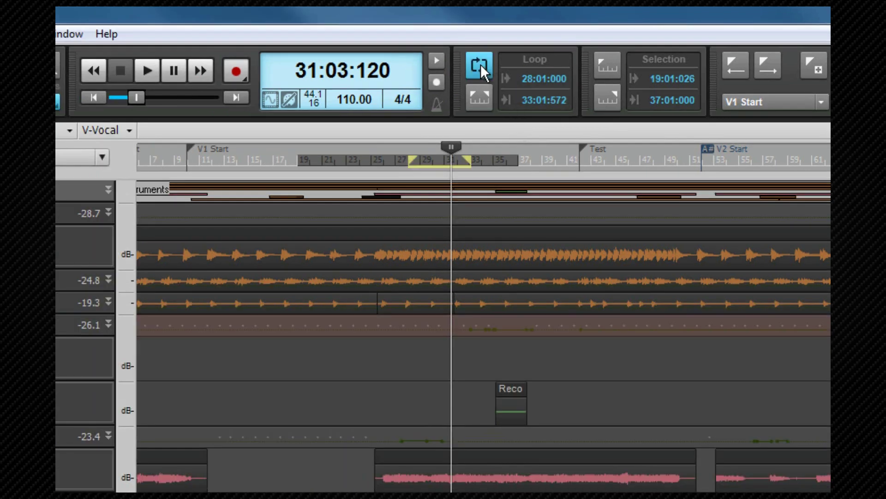
Use RTZ to jump between loop start and song start, ending at bar 28
click(95, 99)
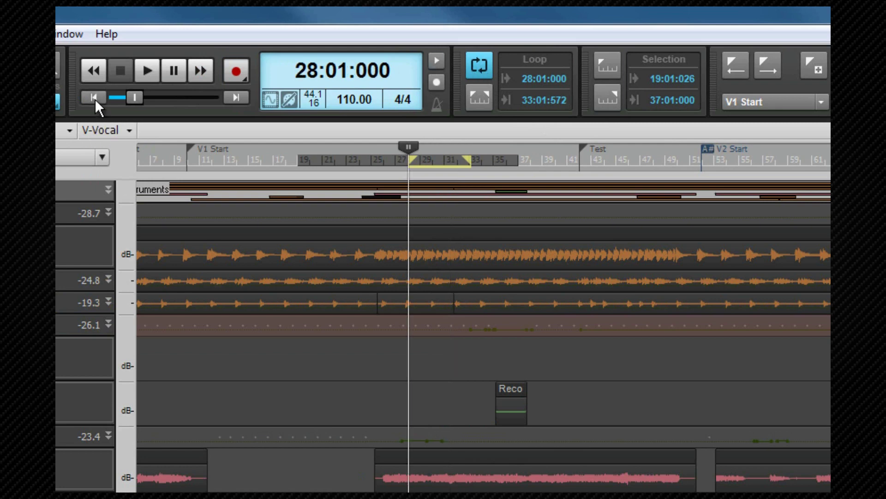
click(96, 99)
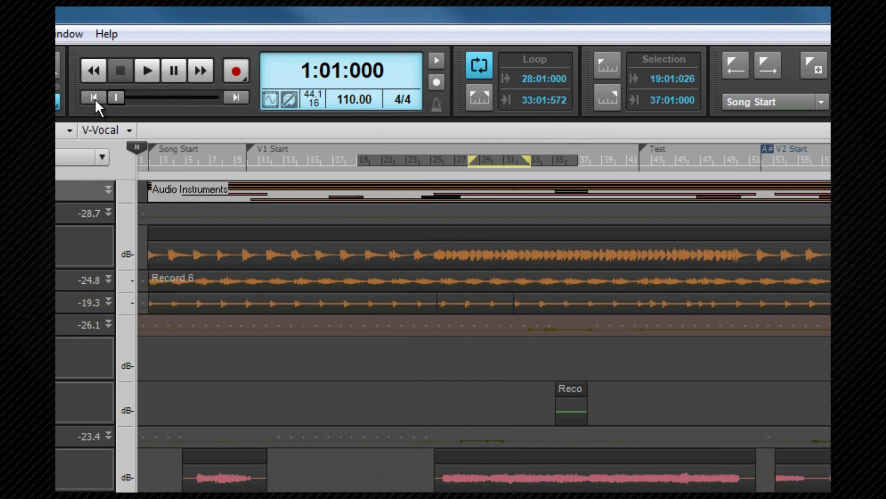
click(95, 99)
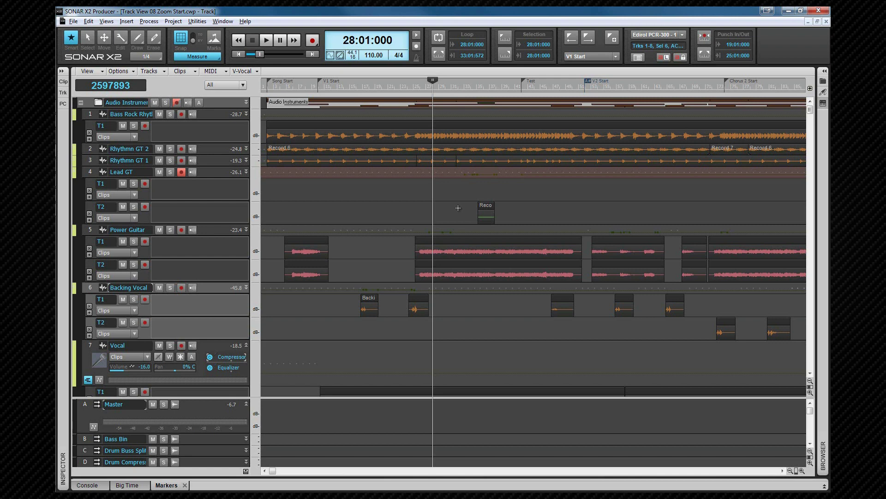
Zoom horizontally to about bars 21–46 using the time ruler and zoom slider
scroll(458, 209, down, 1)
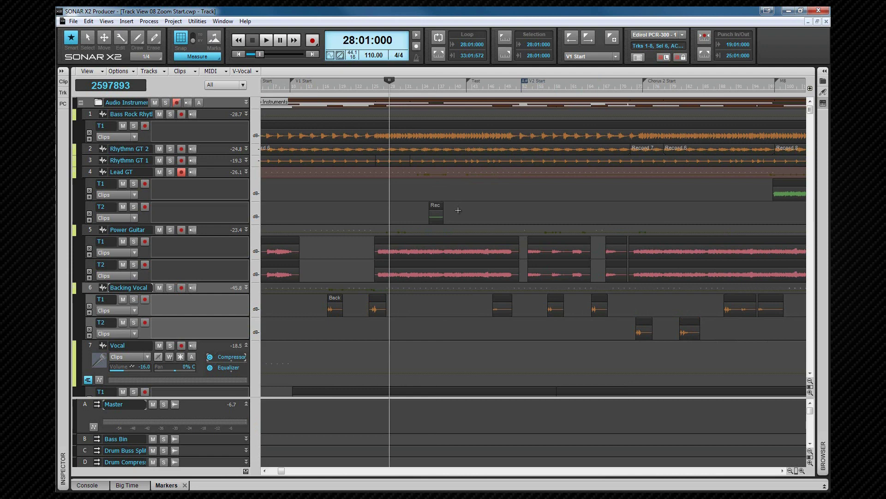
scroll(457, 210, up, 1)
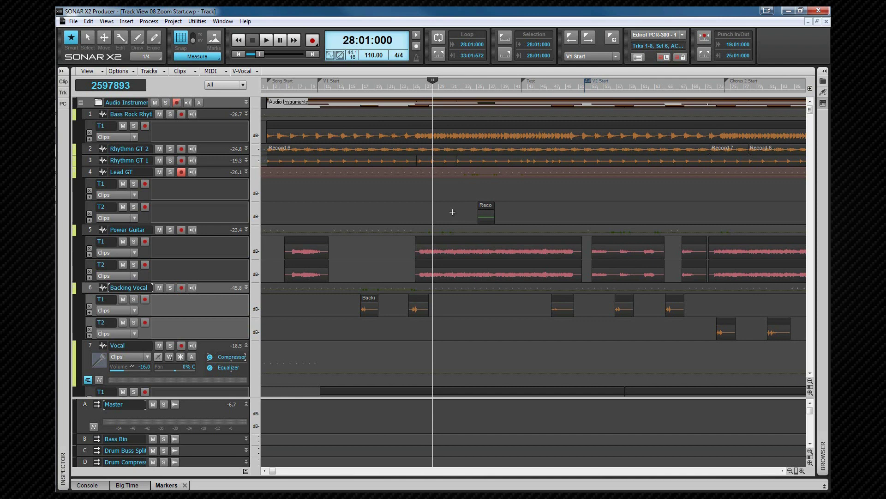
scroll(452, 211, down, 1)
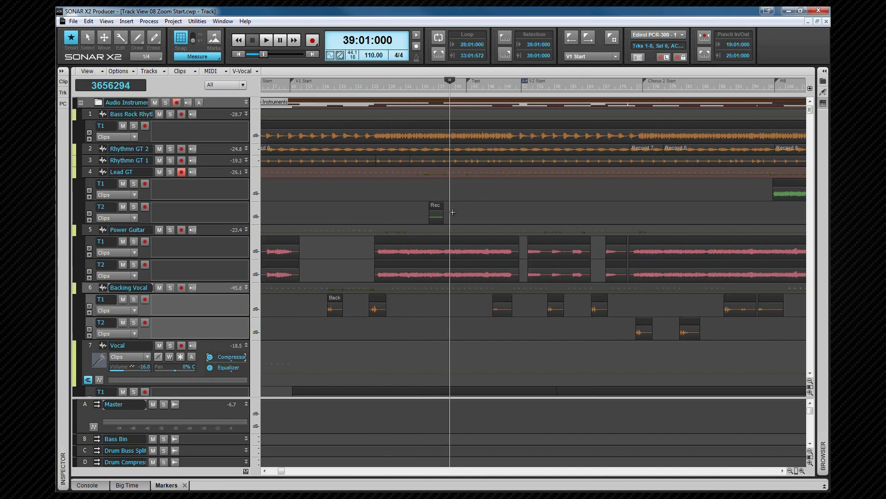
scroll(453, 212, up, 1)
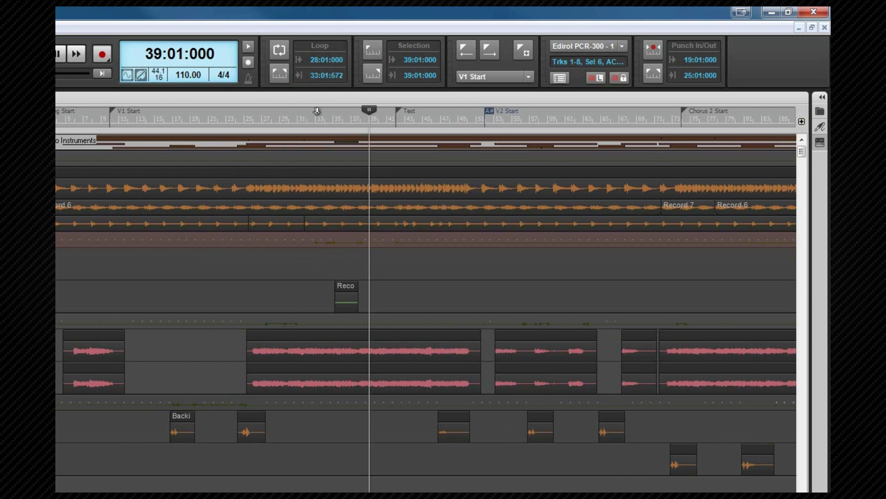
click(317, 107)
drag(317, 107, 322, 109)
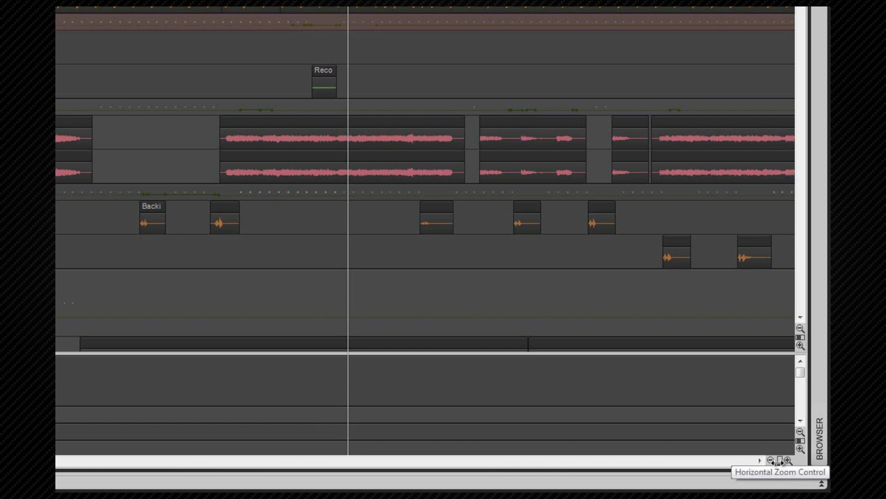
drag(796, 470, 723, 460)
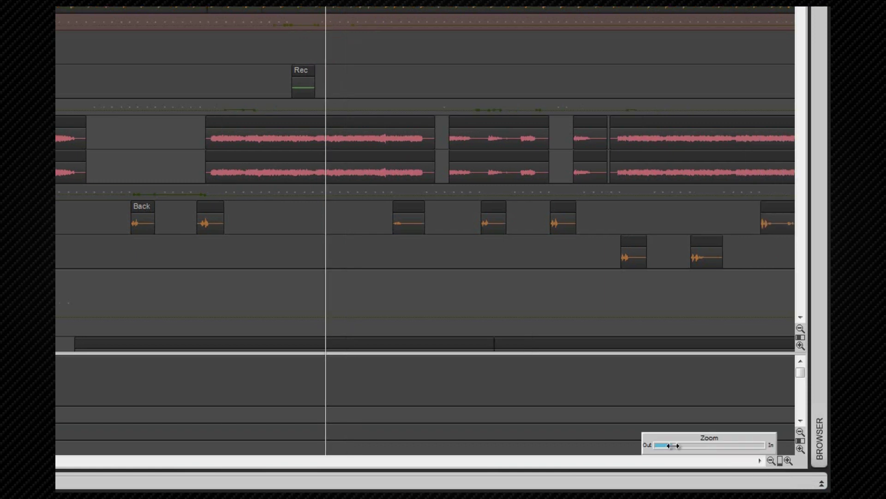
drag(673, 445, 668, 448)
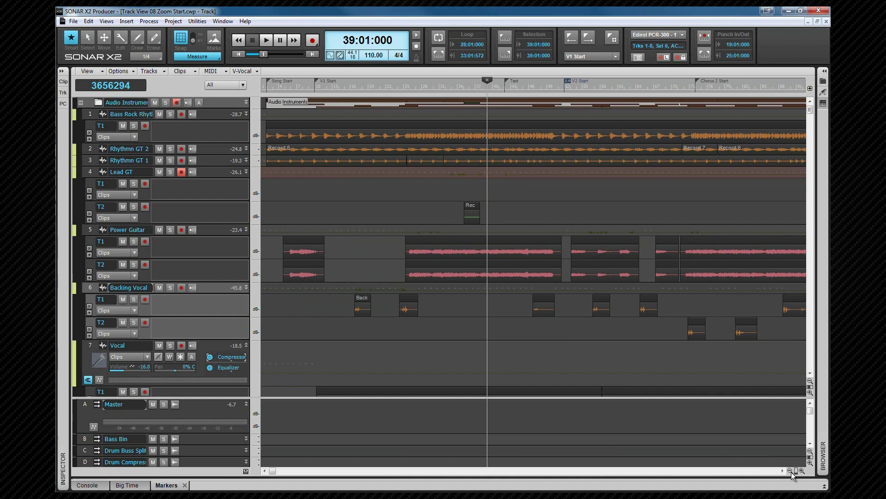
Marquee-zoom onto the Lead GT and Power Guitar lanes with the Zoom tool, then revert
click(795, 470)
drag(380, 199, 573, 349)
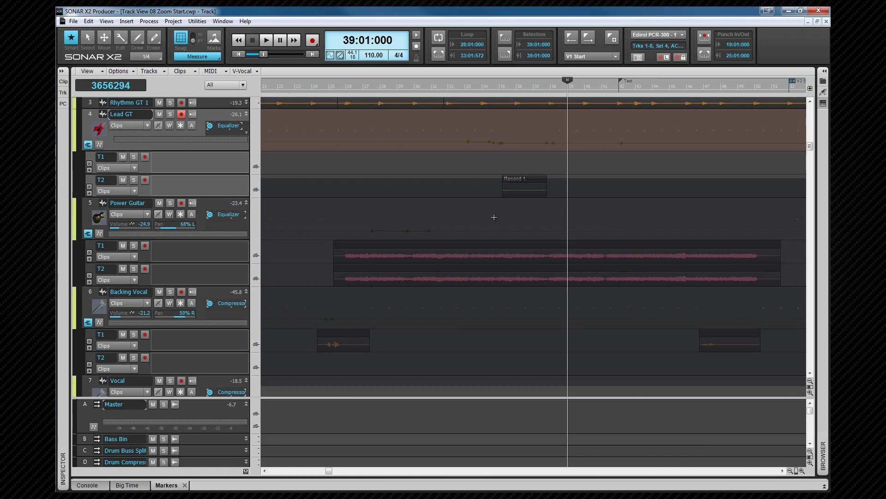
key(u)
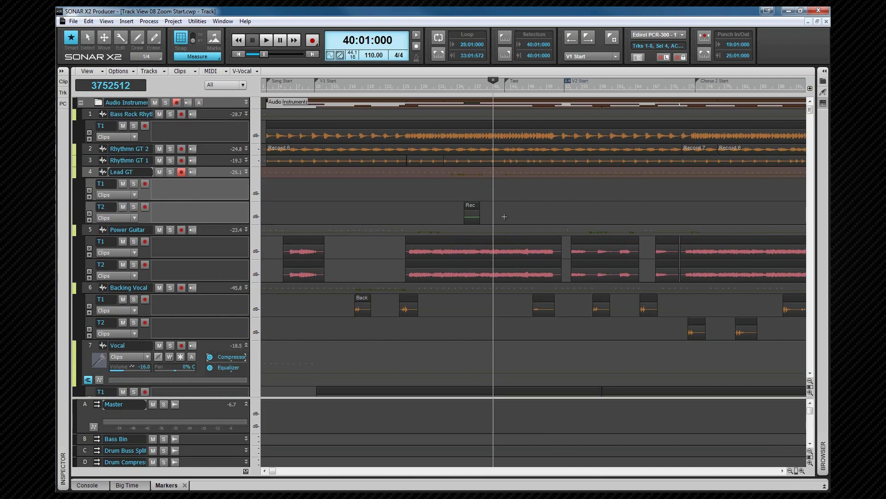
Adjust track height and horizontal zoom with Ctrl+arrow shortcuts around bar 124
key(ctrl+Down)
key(ctrl+Up)
key(ctrl+Left)
key(ctrl+Left)
key(ctrl+Left)
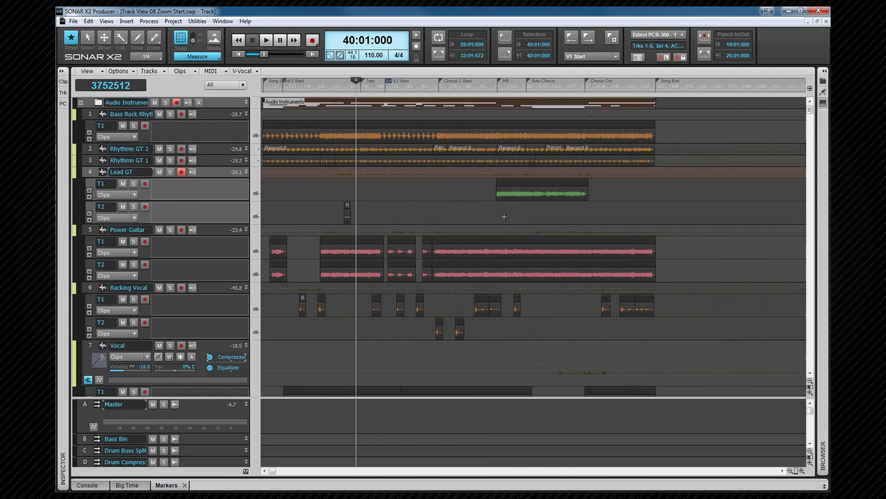
key(ctrl+Right)
key(ctrl+Left)
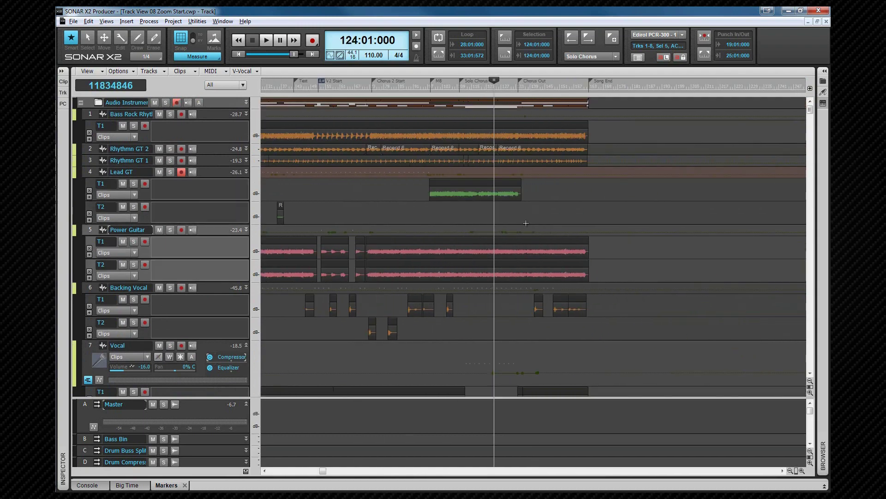
key(ctrl+Right)
key(ctrl+Right)
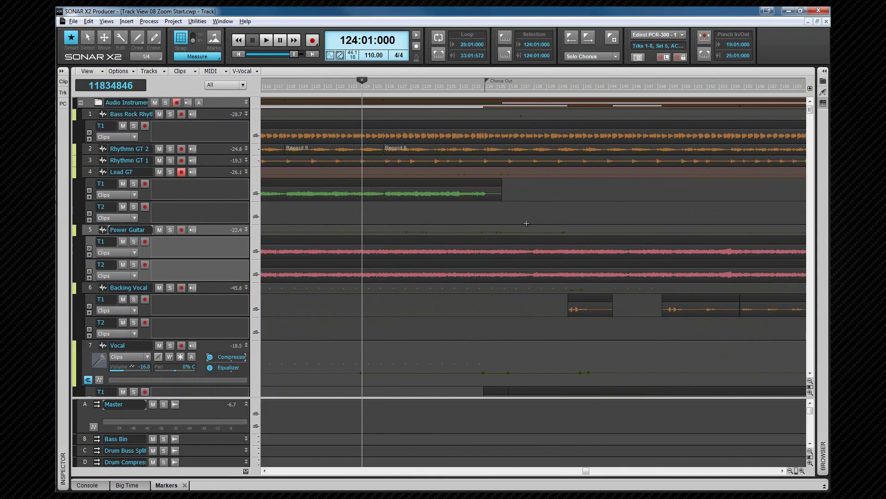
key(ctrl+Left)
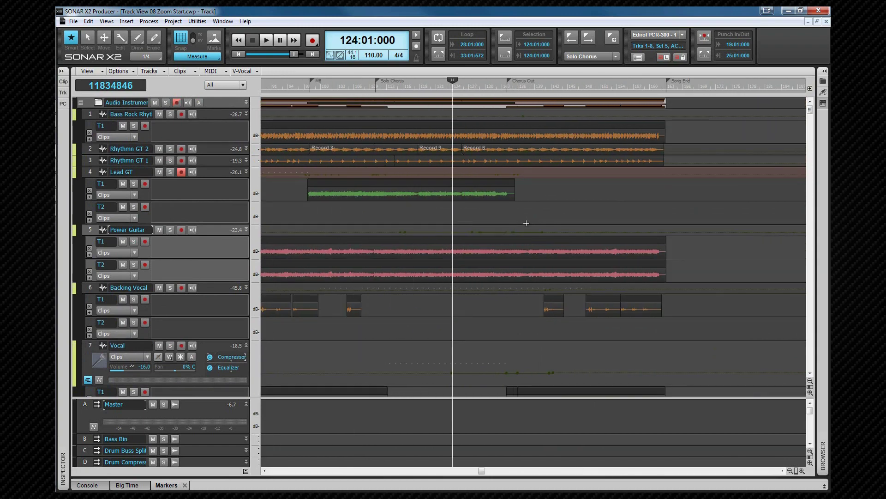
click(129, 71)
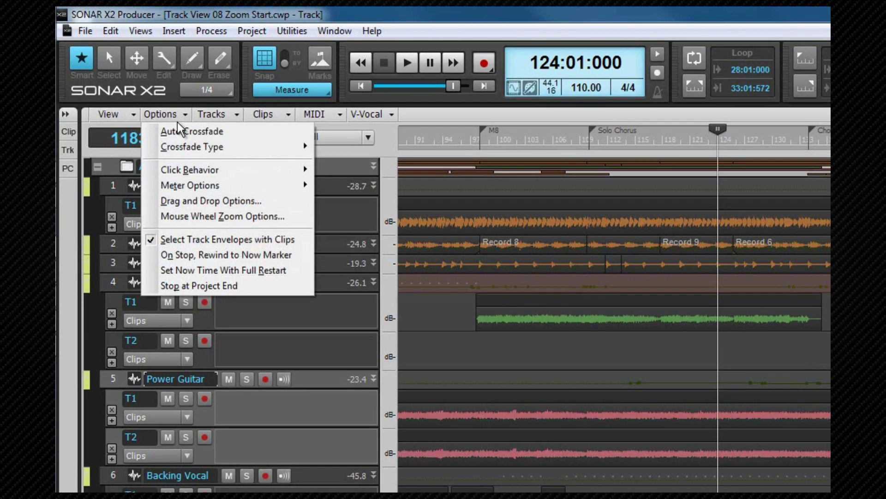
click(201, 217)
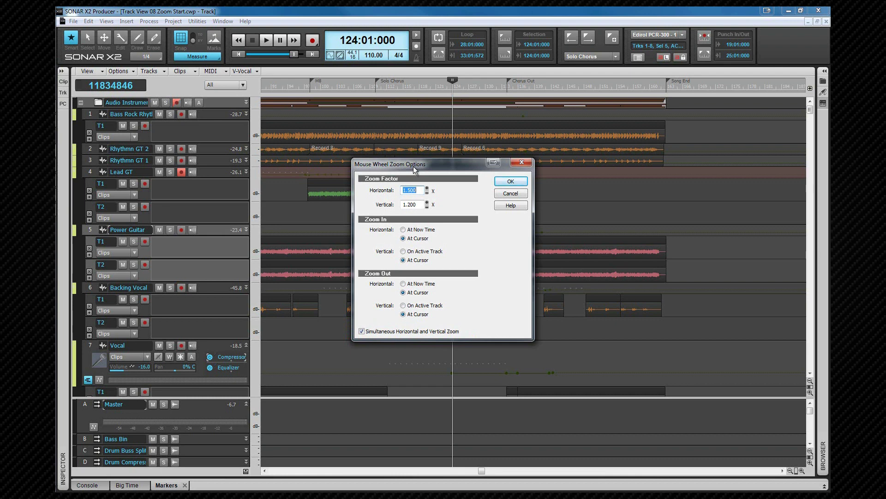
click(520, 194)
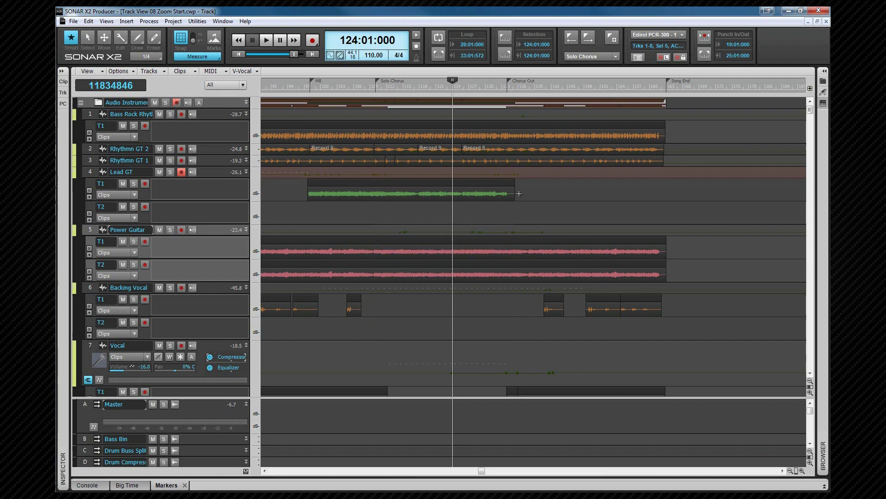
Maximize the Power Guitar, then Lead GT track, and restore all tracks to normal size
key(ctrl+shift+Up)
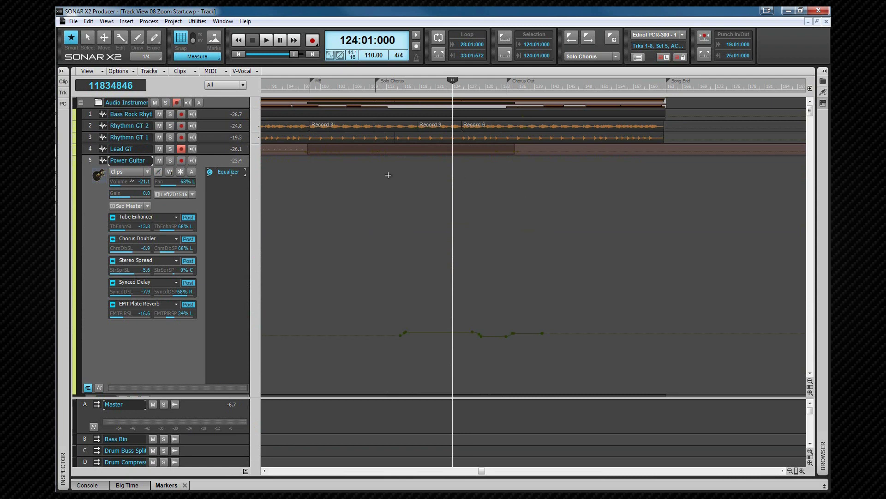
click(102, 149)
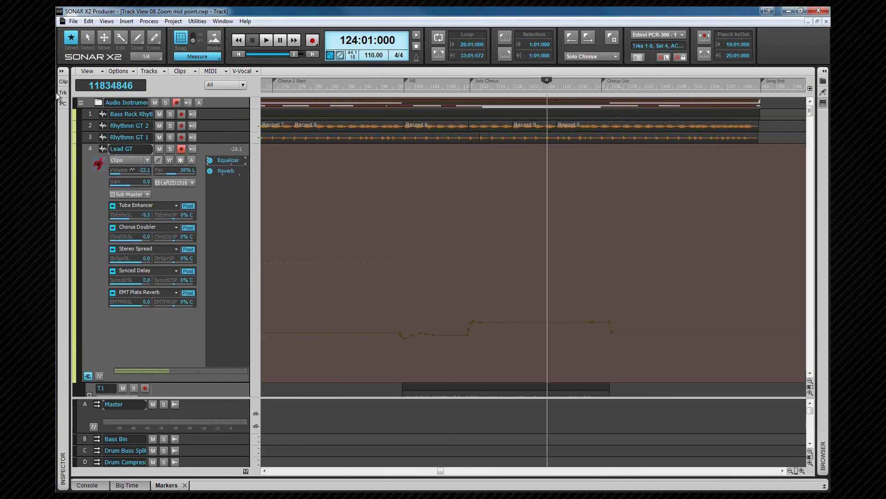
click(101, 73)
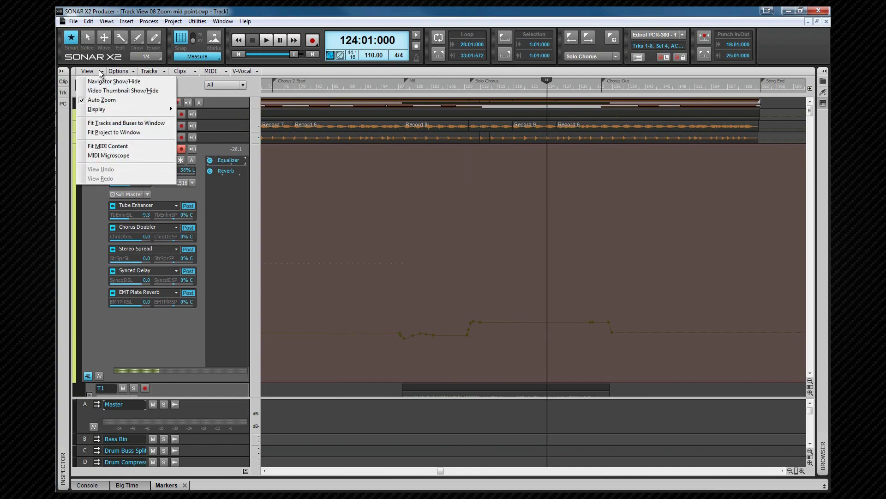
click(104, 99)
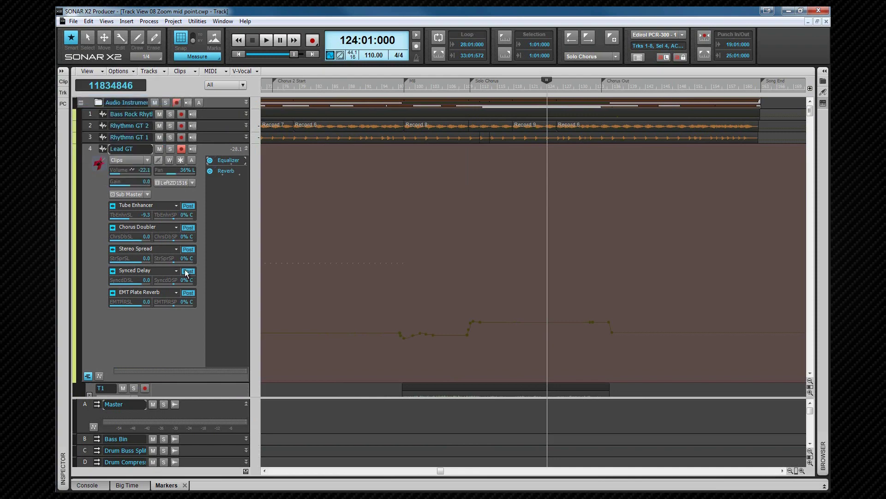
key(f)
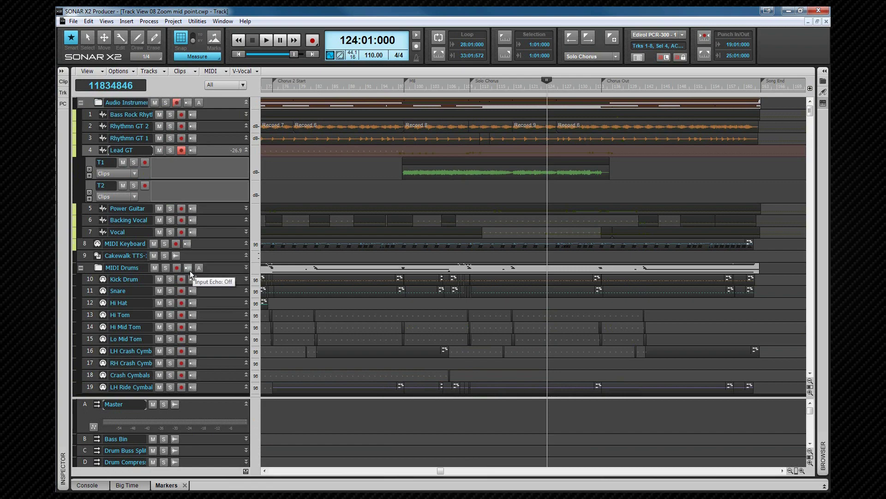
Zoom out to fit the whole project and show the Navigator pane with Alt+Shift+N
key(ctrl+Left)
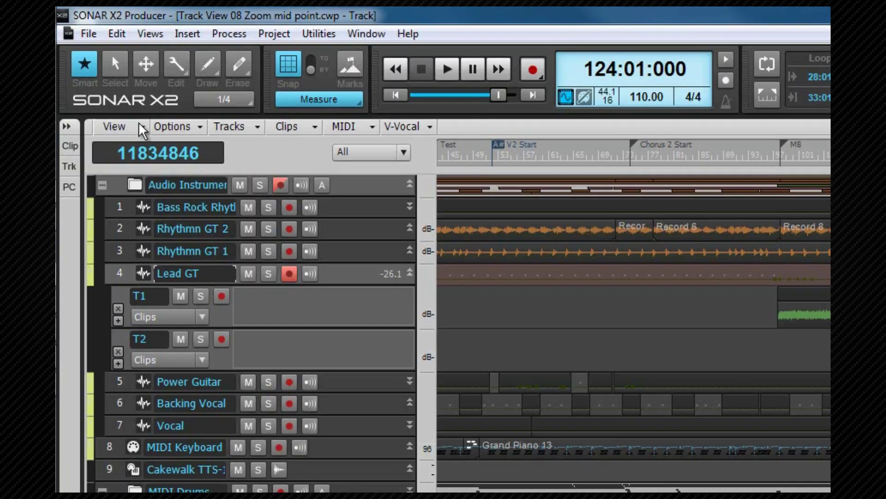
click(102, 71)
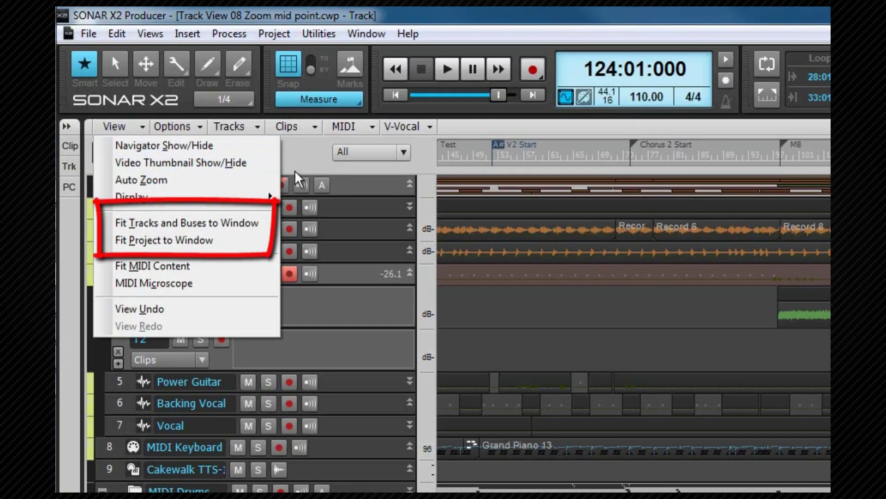
key(Escape)
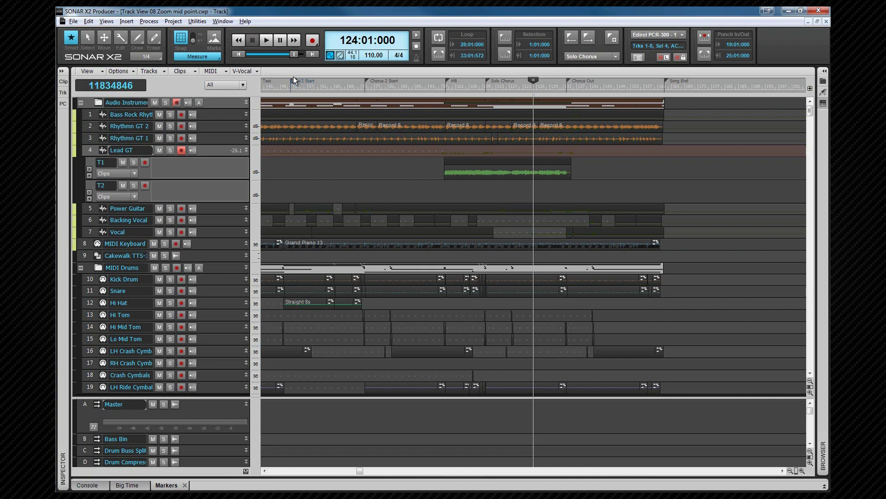
key(alt+shift+n)
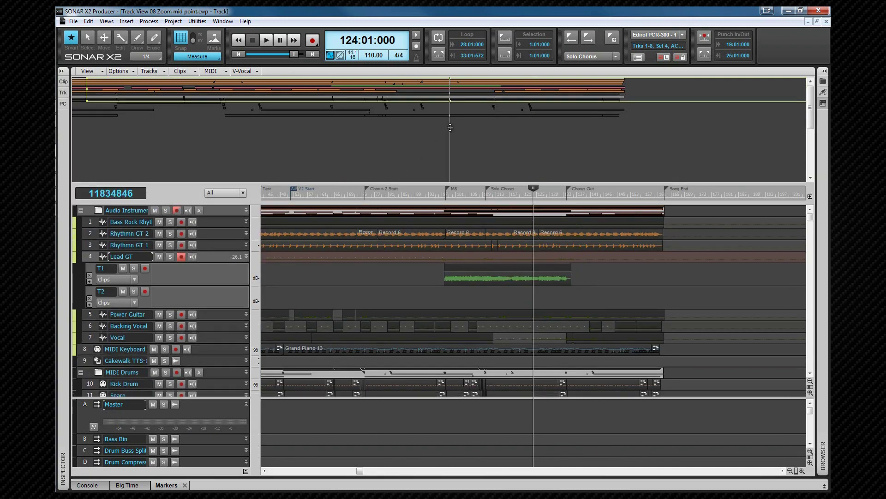
Zoom the Navigator's view rectangle in on the opening measures, then hide the Navigator
drag(783, 93, 733, 84)
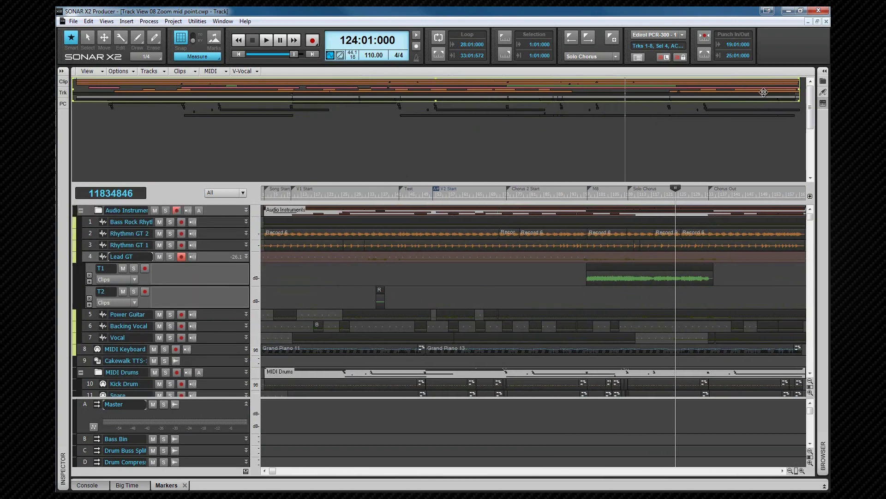
drag(805, 92, 301, 92)
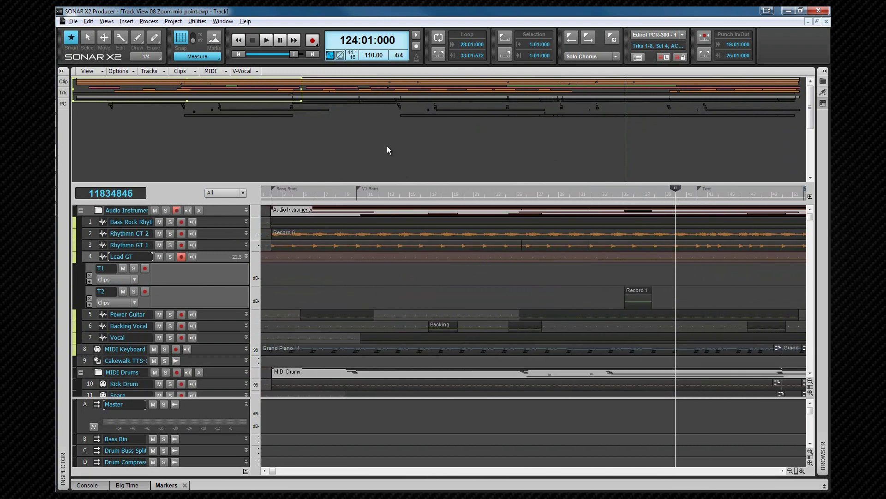
key(n)
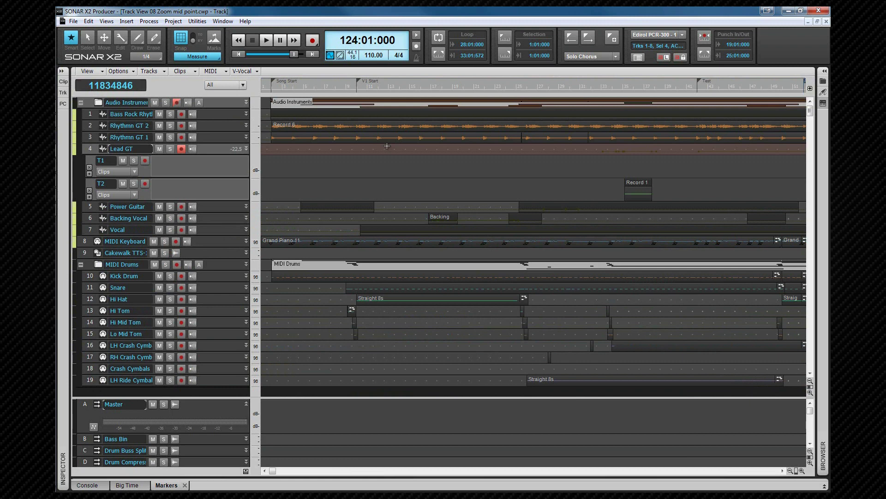
Select tracks 1–4 and enlarge them together by stretching Rhythmn GT 1 to the same taller height
click(91, 114)
drag(90, 116, 89, 149)
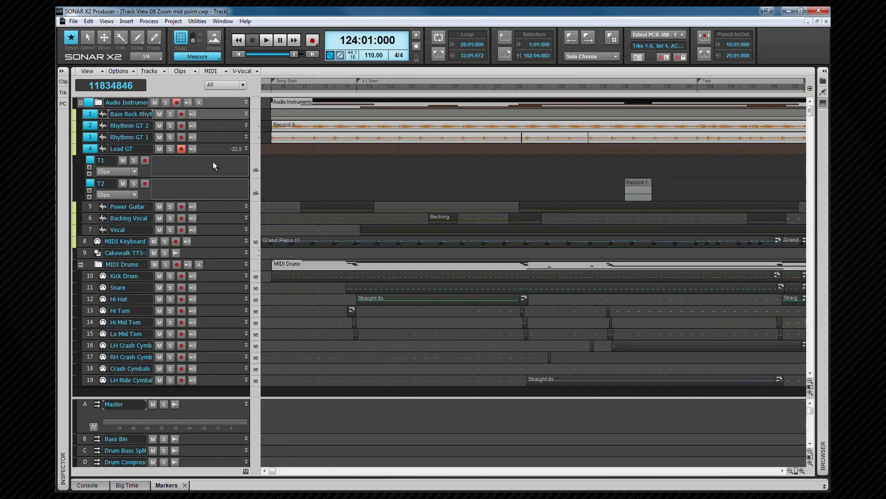
drag(215, 144, 221, 225)
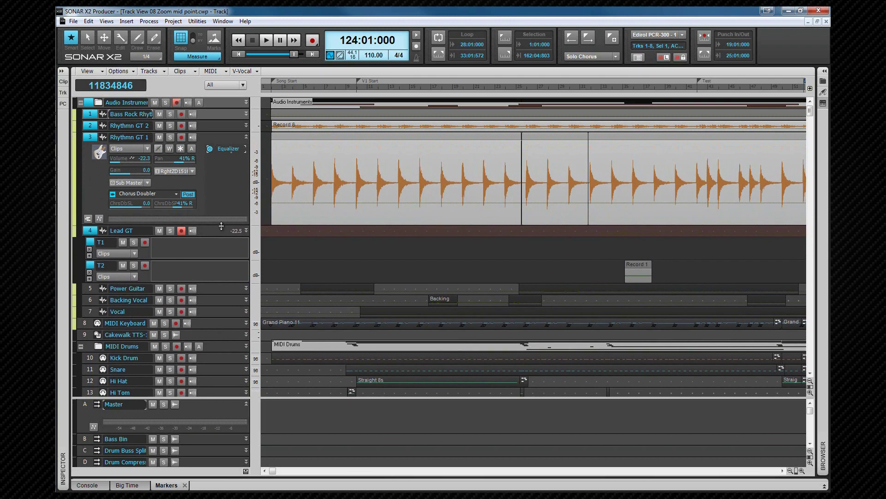
drag(222, 226, 221, 226)
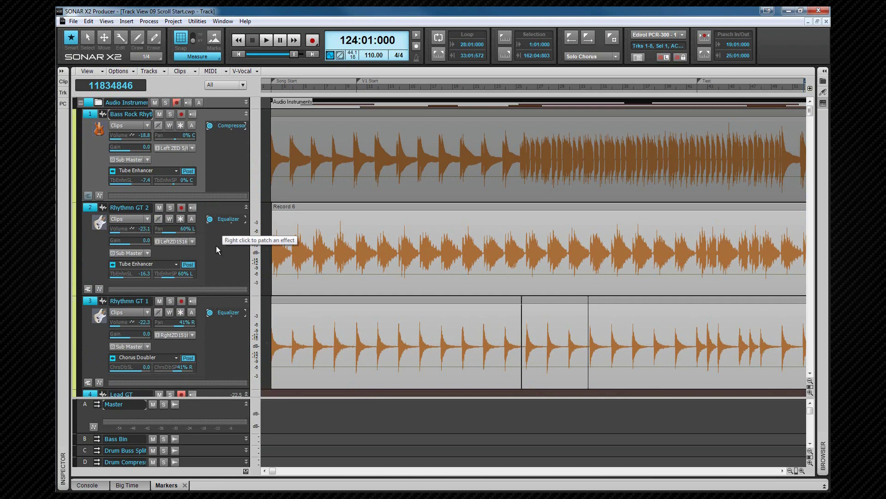
Scroll the Track View horizontally and vertically using the scrollbars and the mouse wheel
drag(274, 471, 293, 474)
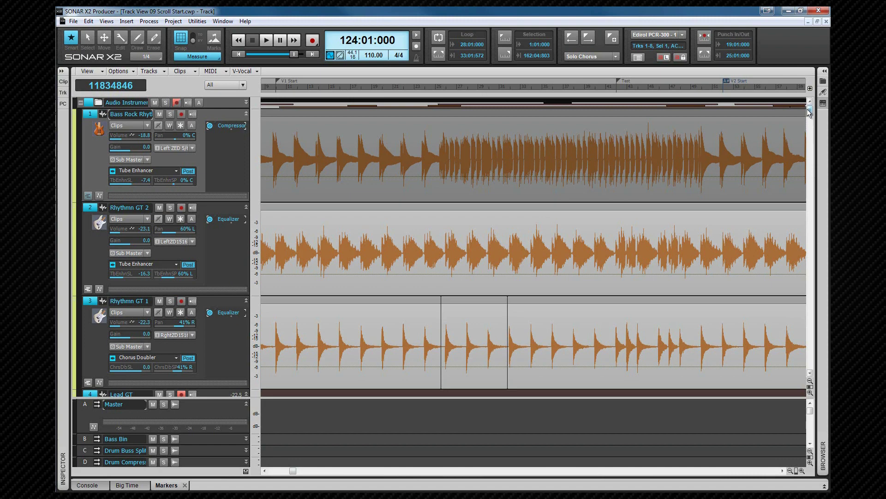
mouse_move(809, 113)
mouse_down()
mouse_move(808, 141)
mouse_move(809, 117)
mouse_up()
mouse_move(557, 78)
mouse_down()
mouse_move(497, 80)
mouse_move(556, 86)
mouse_up()
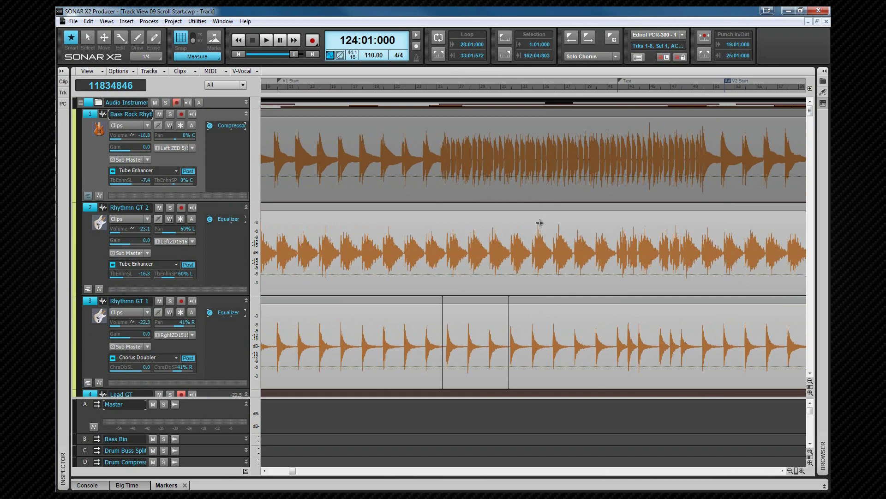
scroll(540, 223, left, 3)
scroll(540, 223, right, 5)
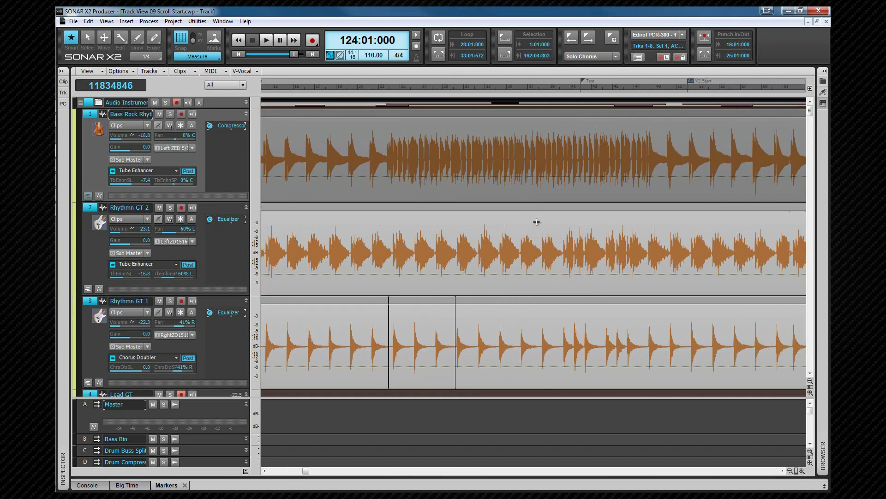
scroll(536, 222, right, 5)
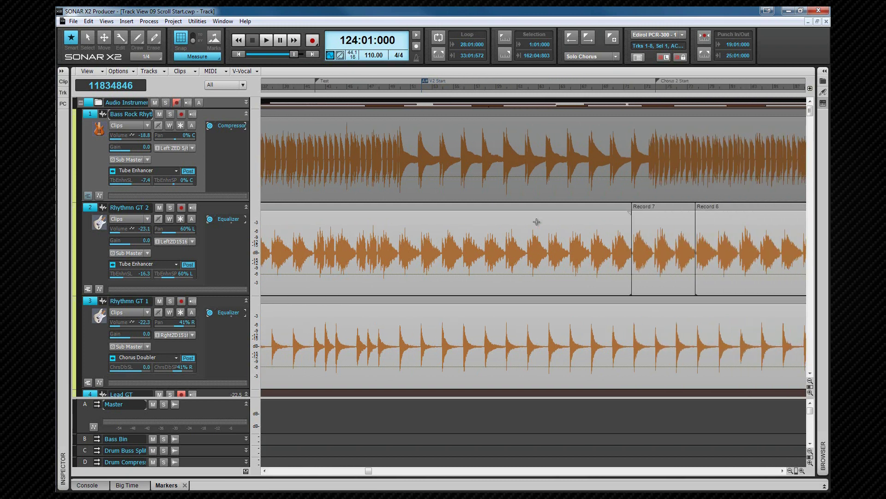
scroll(536, 222, left, 5)
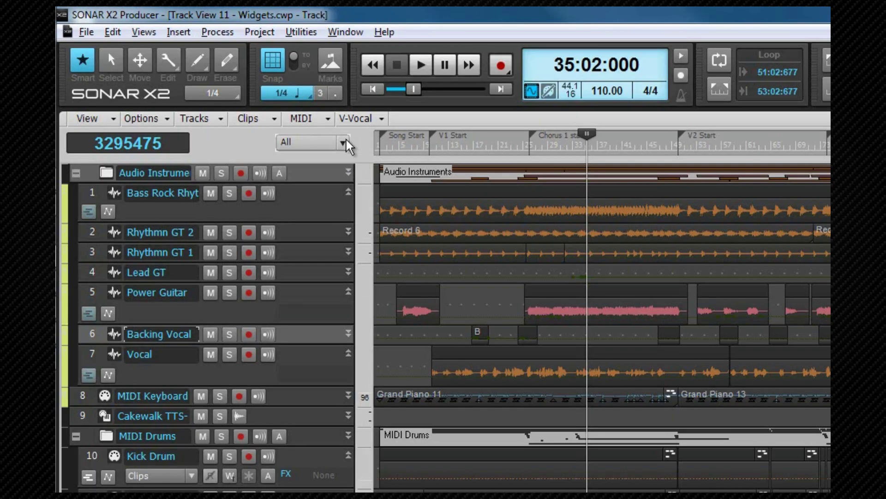
Open the Track Control Manager from the Track Control preset dropdown
click(222, 86)
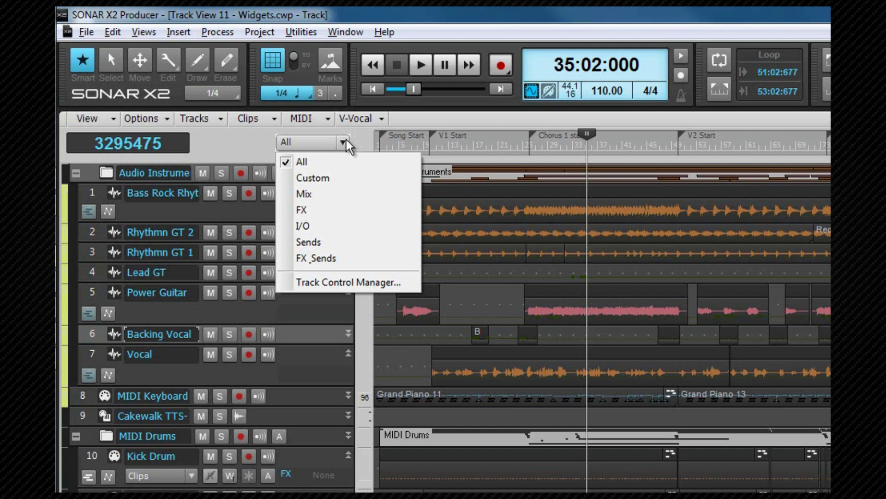
click(360, 282)
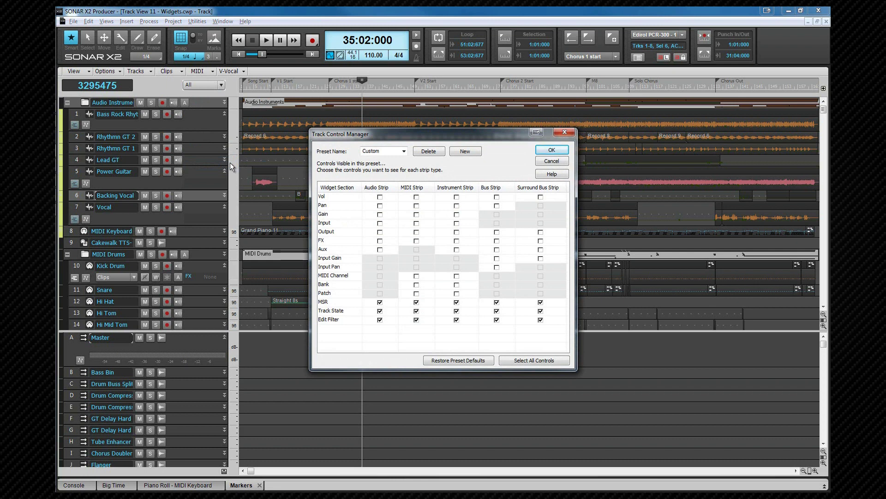
Create a new track control preset named 'FX - Sends'
click(459, 150)
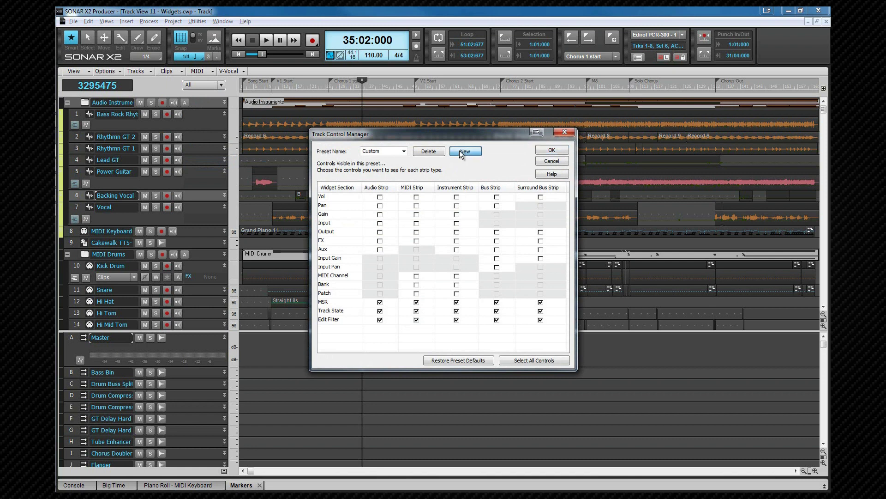
click(394, 153)
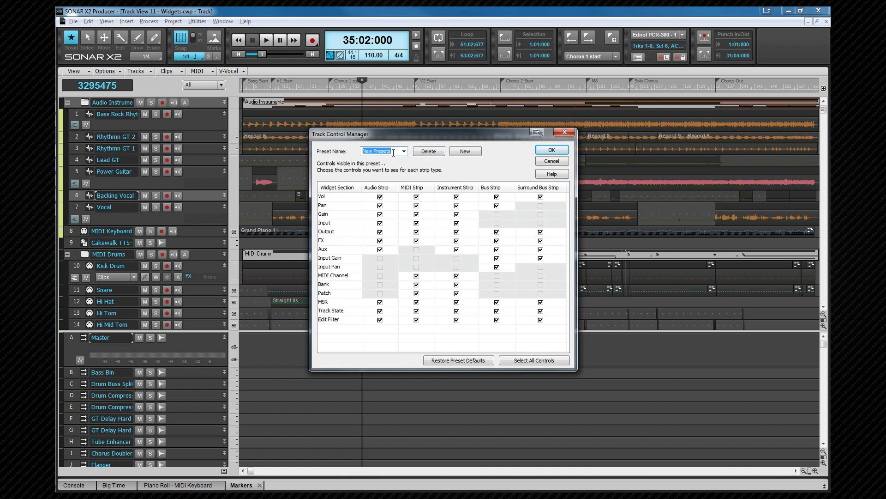
text(FX - Sends)
Uncheck volume, pan, gain, input, output, MSR, track state and edit filter for audio strips
click(380, 196)
click(380, 206)
click(380, 215)
click(380, 224)
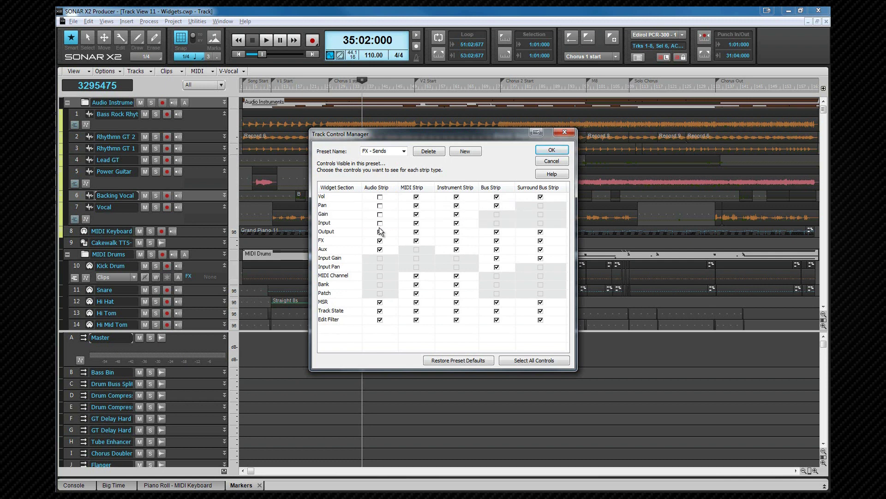
click(380, 232)
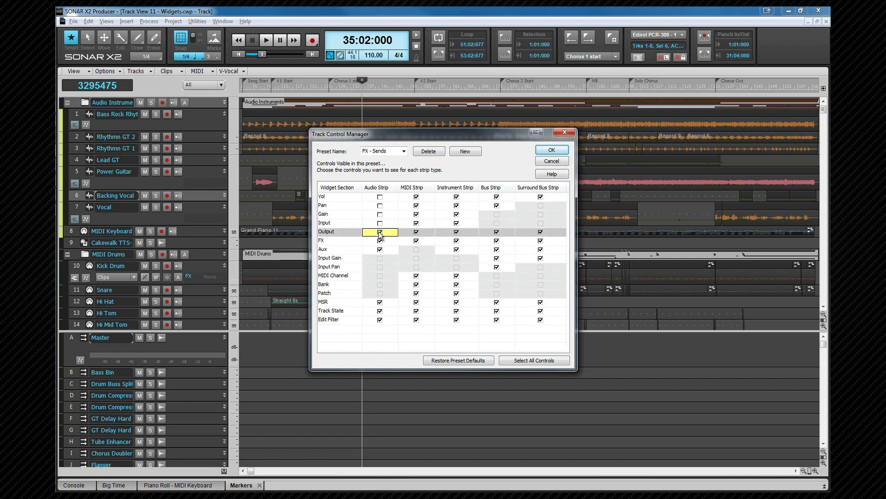
click(380, 302)
click(381, 311)
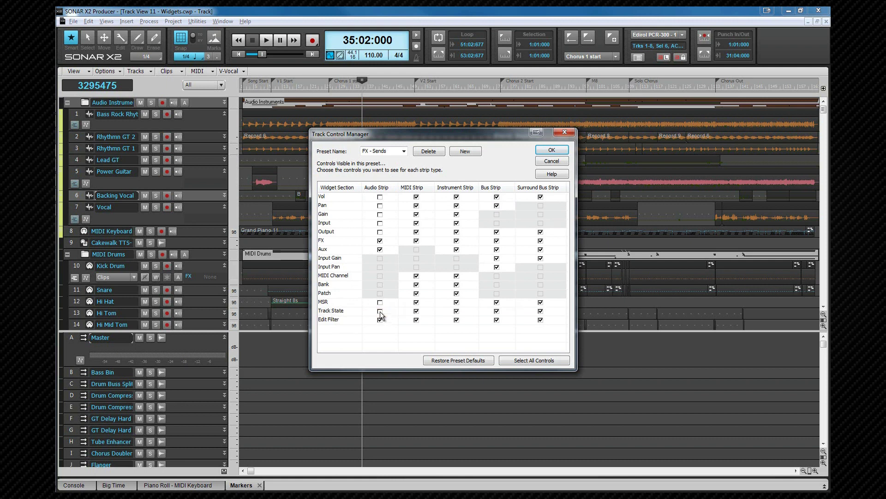
click(380, 319)
Save and apply the FX - Sends preset, then enlarge Bass Rock Rhythm to show its effects
click(554, 150)
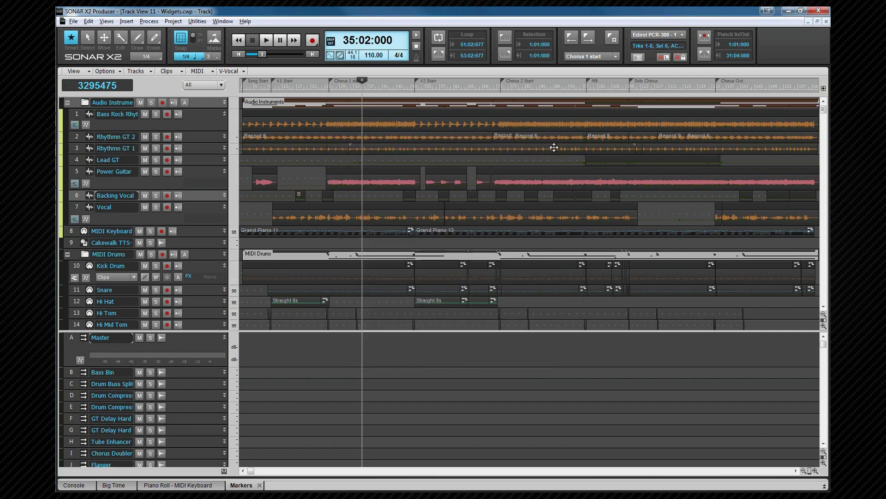
click(221, 85)
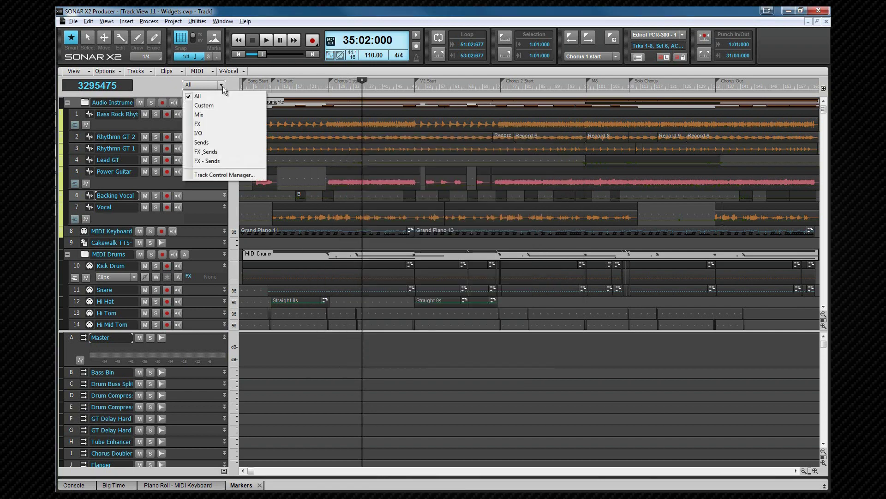
click(216, 161)
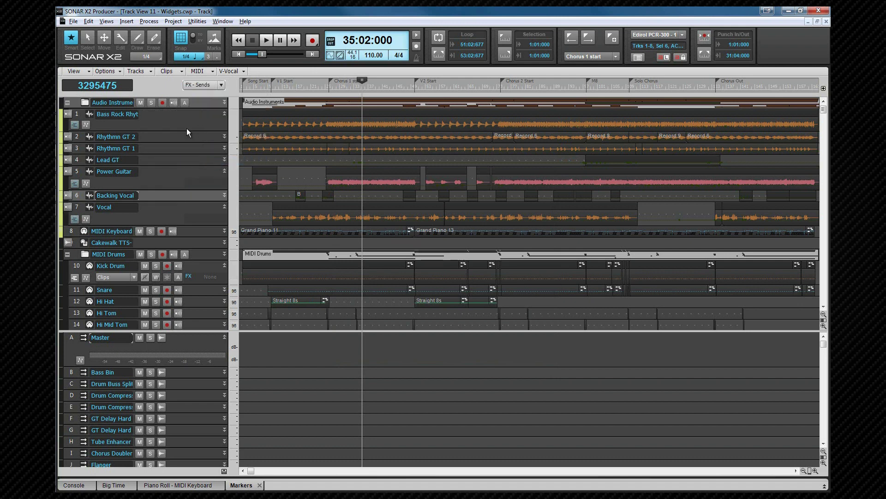
drag(187, 131, 194, 270)
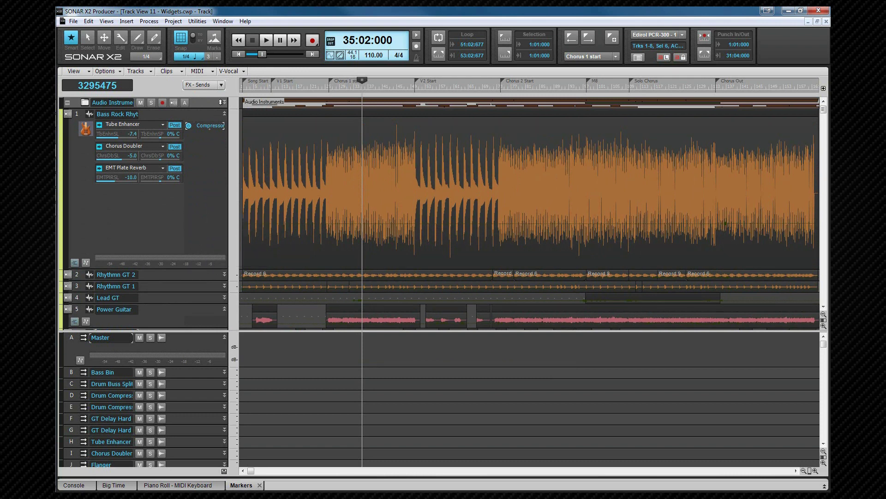
click(223, 86)
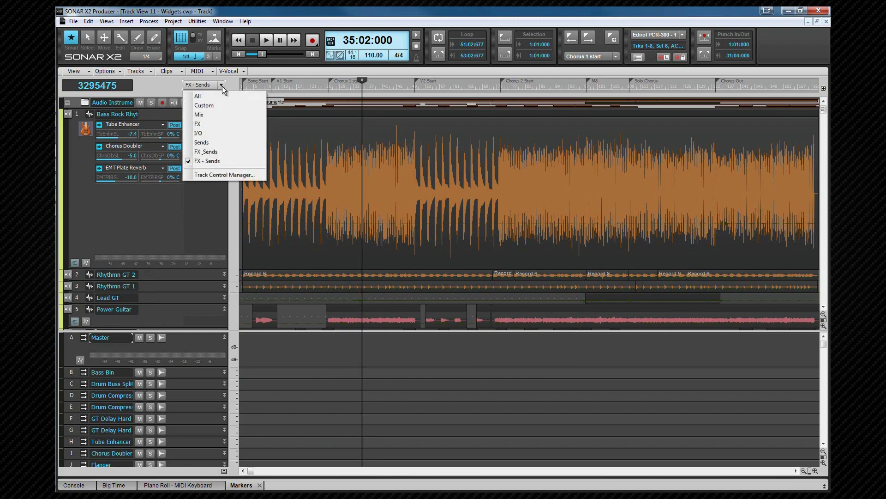